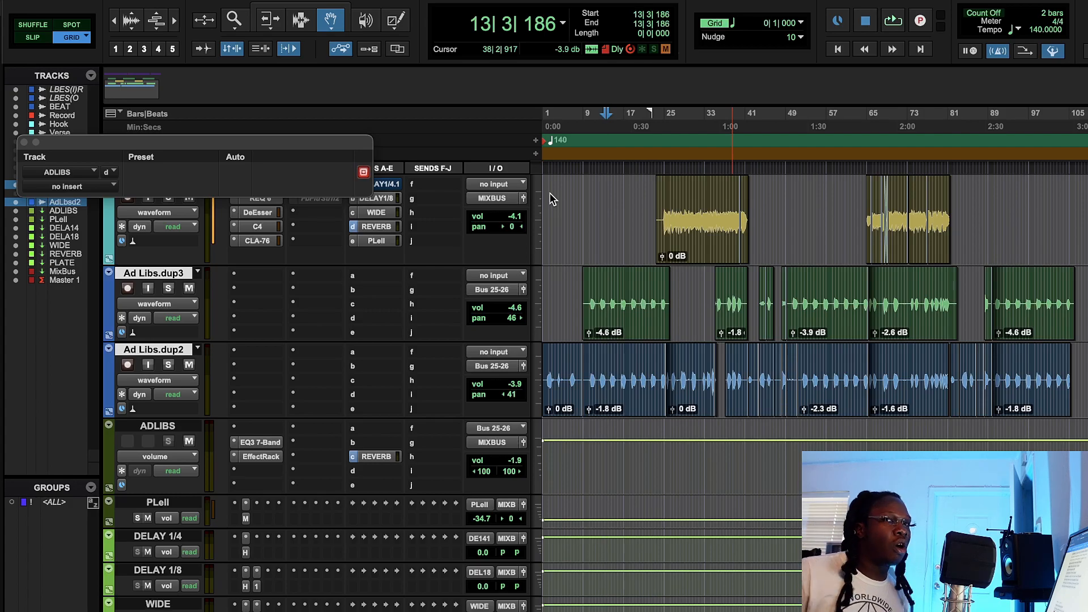
Step: Mute the ADLIBS aux track and listen to the song from bar 7|4|000 to about bar 36
click(23, 7)
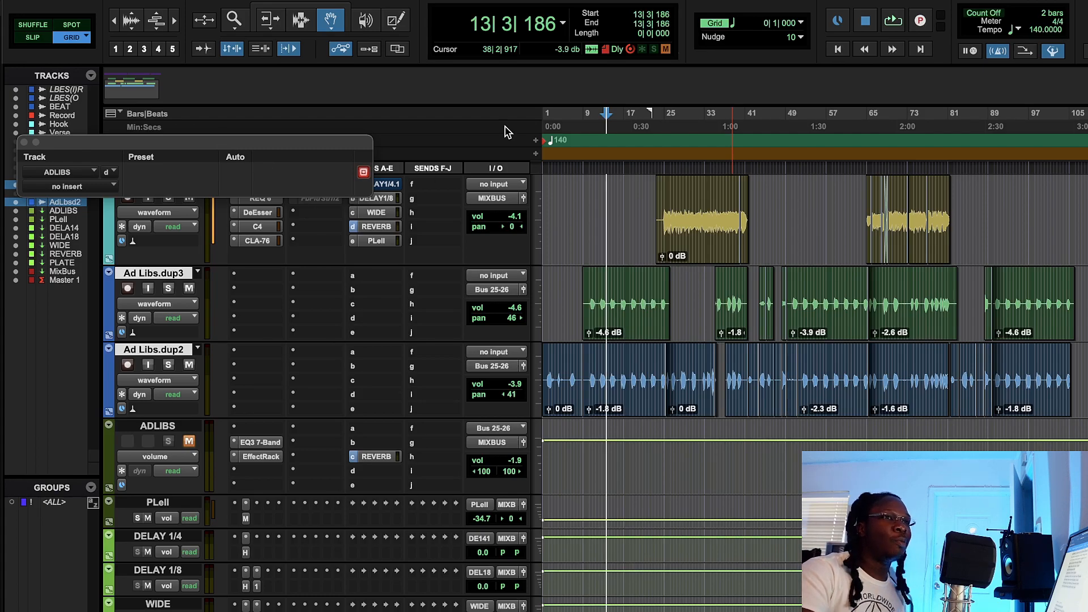
click(576, 136)
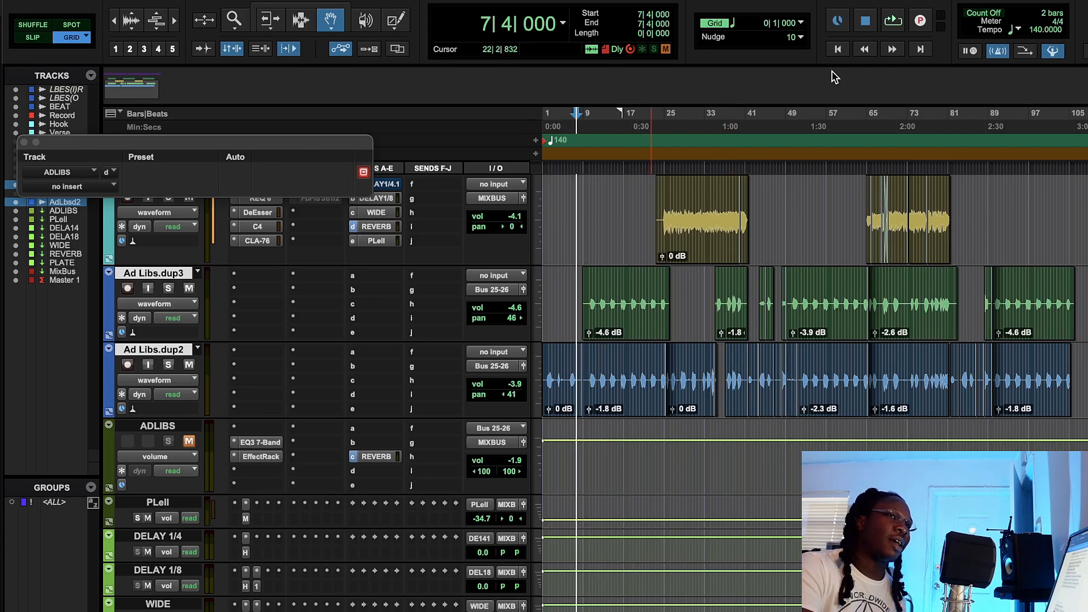
click(893, 25)
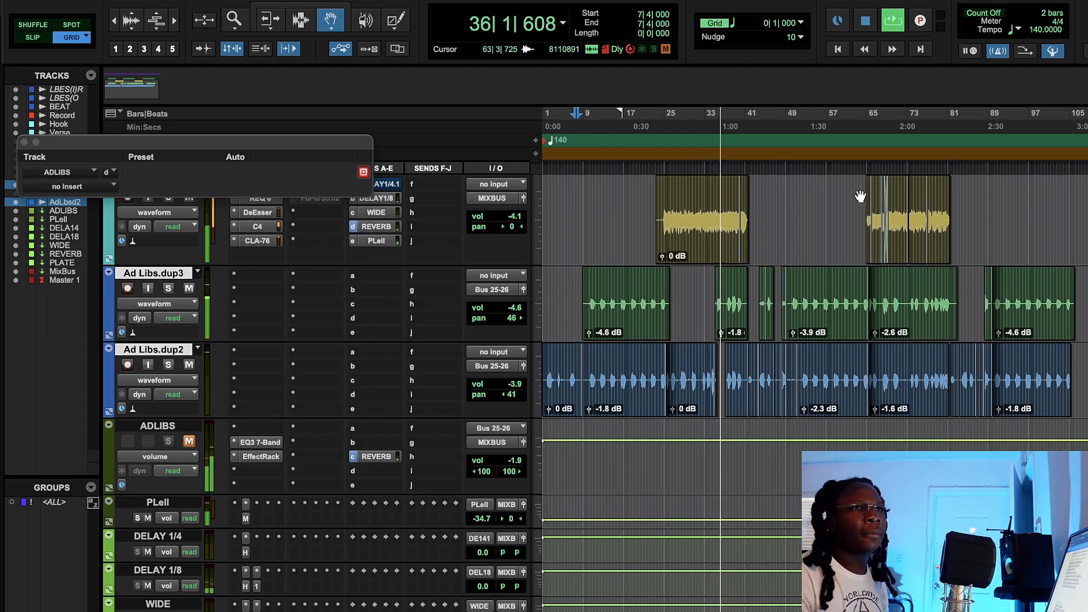
click(865, 21)
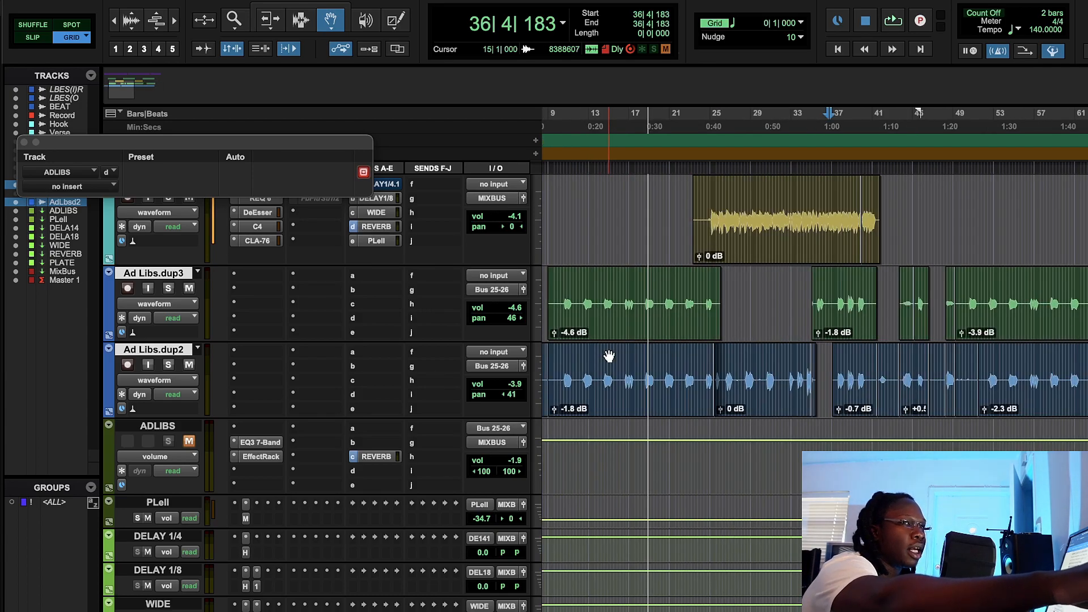
Step: Reset the EffectRack on the ADLIBS track to its factory default preset and close the plug-in window
scroll(740, 364, up, 3)
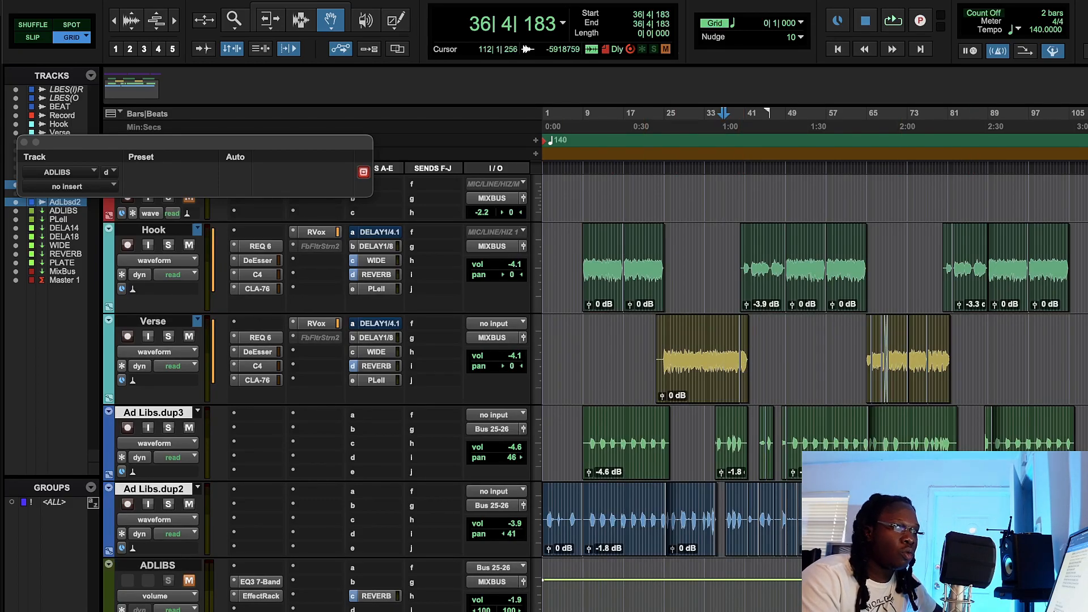
scroll(740, 393, down, 1)
scroll(767, 443, down, 4)
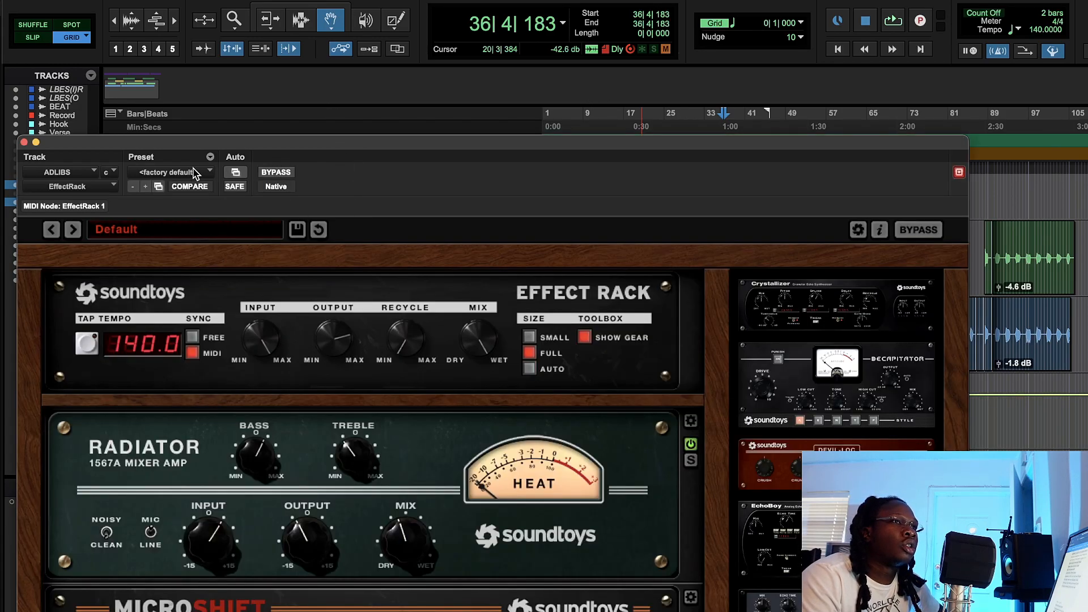
click(194, 171)
click(194, 175)
click(23, 142)
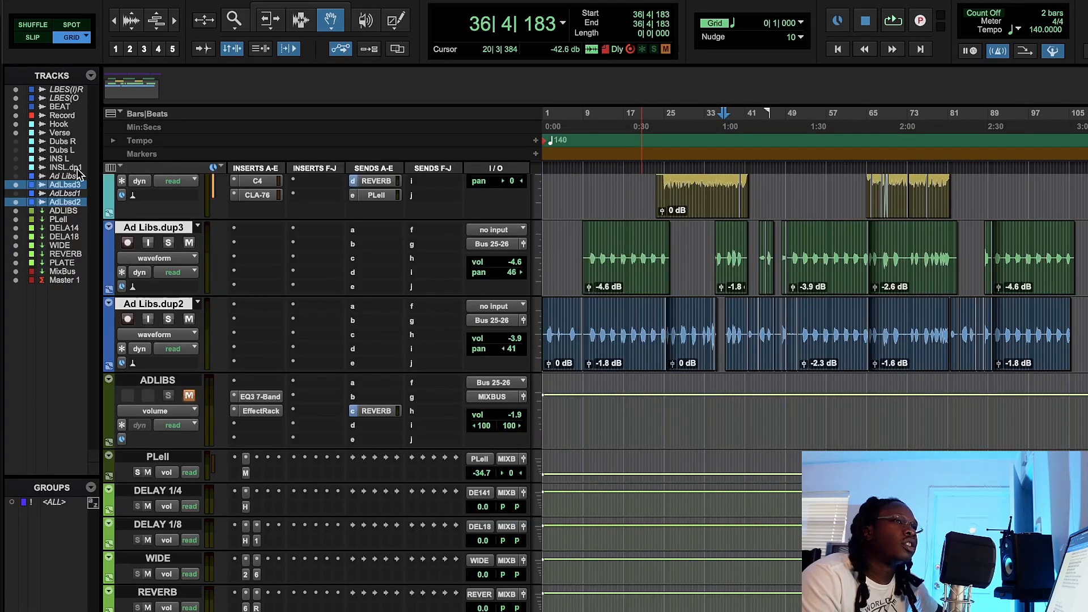
Step: In the ADLIBS track's EQ3 7-Band, set the HMF band to 3.35 kHz, -5.5 dB gain and a Q of 0.51
click(269, 397)
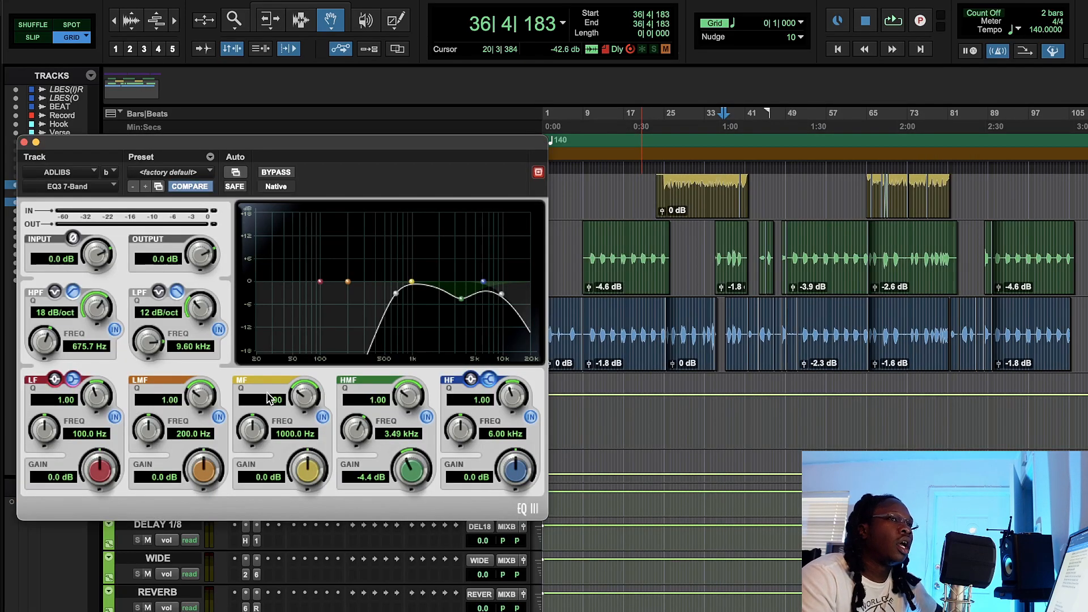
drag(232, 152, 383, 147)
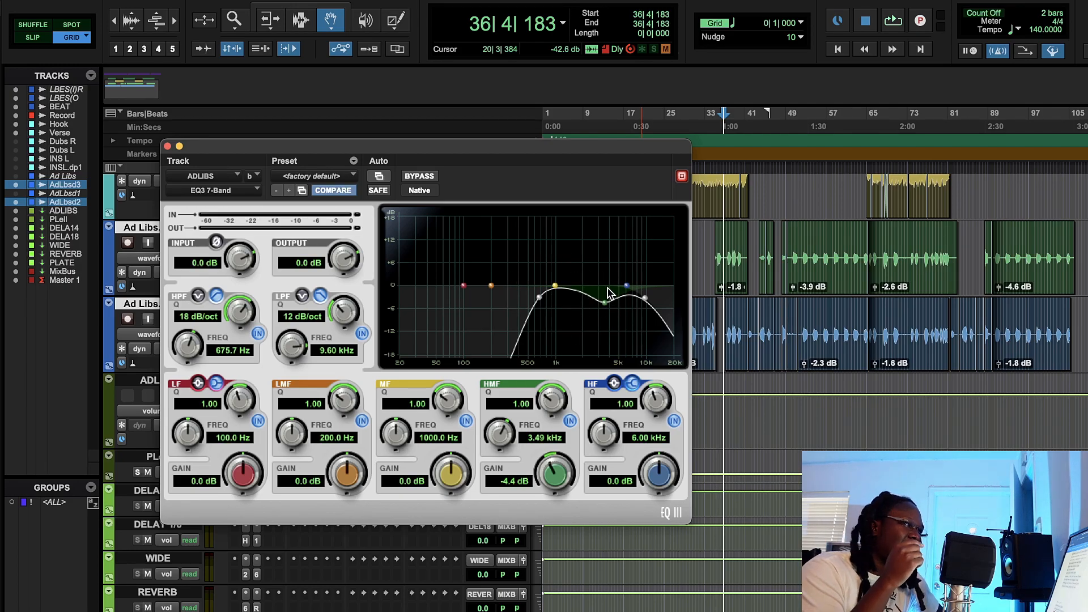
drag(606, 306, 597, 315)
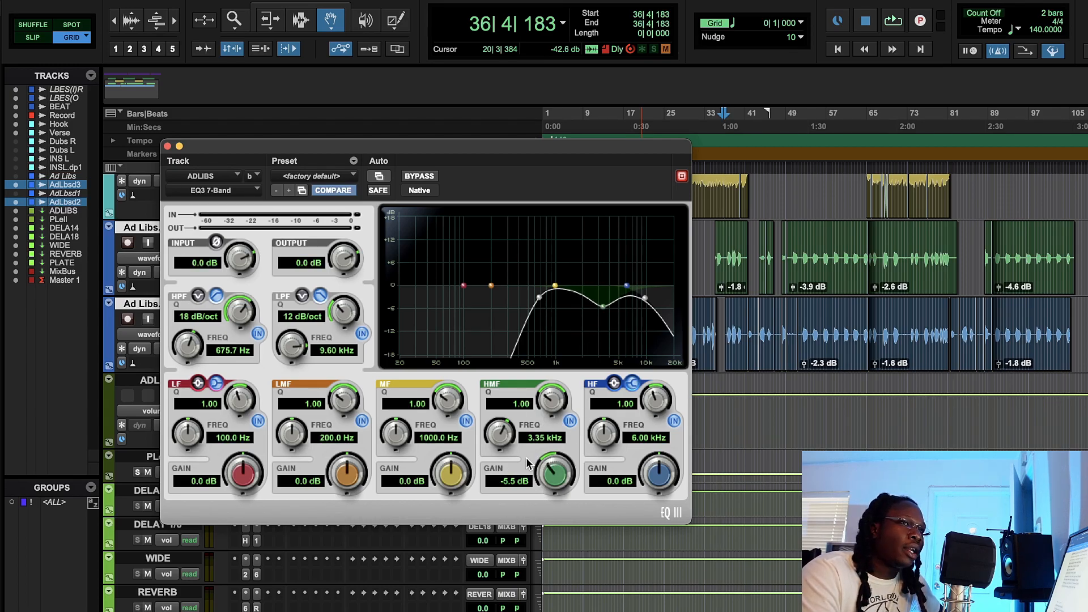
drag(546, 381, 552, 409)
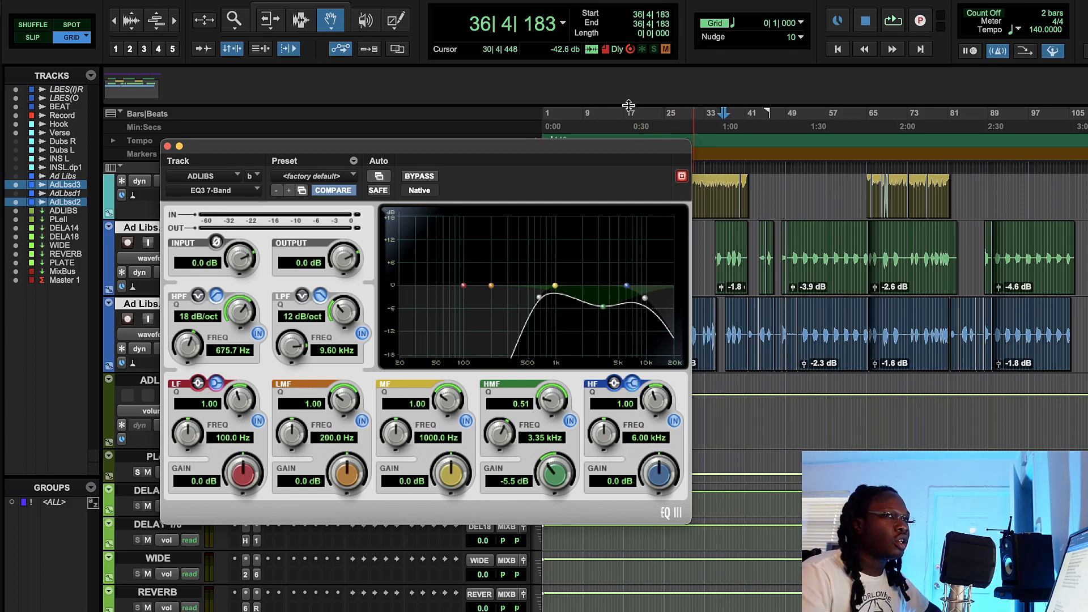
Step: Start playback from bar 15|2|000 and unmute the ADLIBS track to hear the adjusted EQ in the mix
click(615, 131)
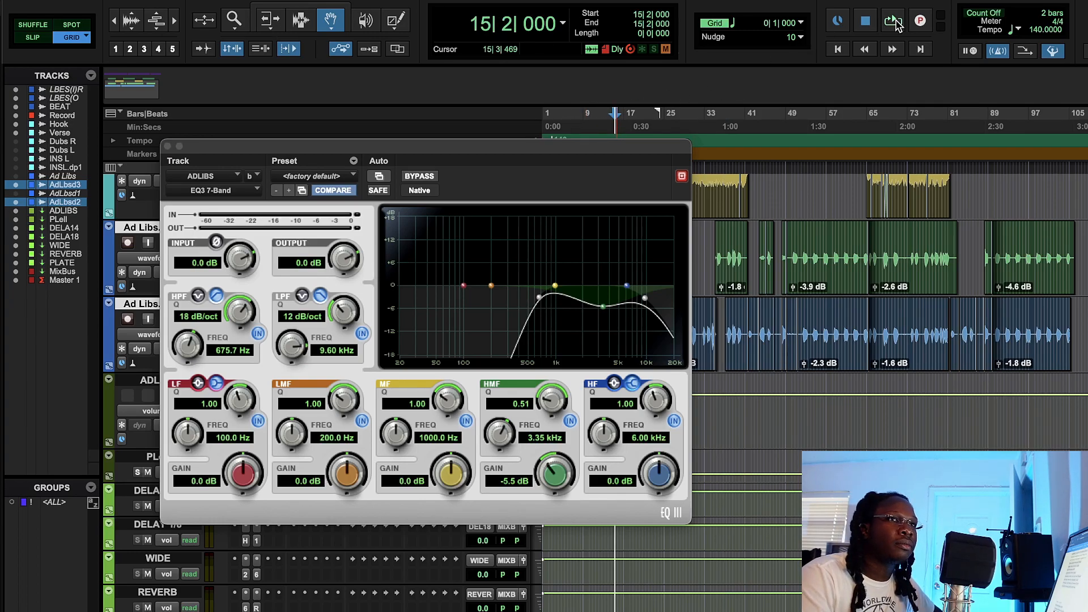
click(894, 22)
drag(556, 153, 456, 155)
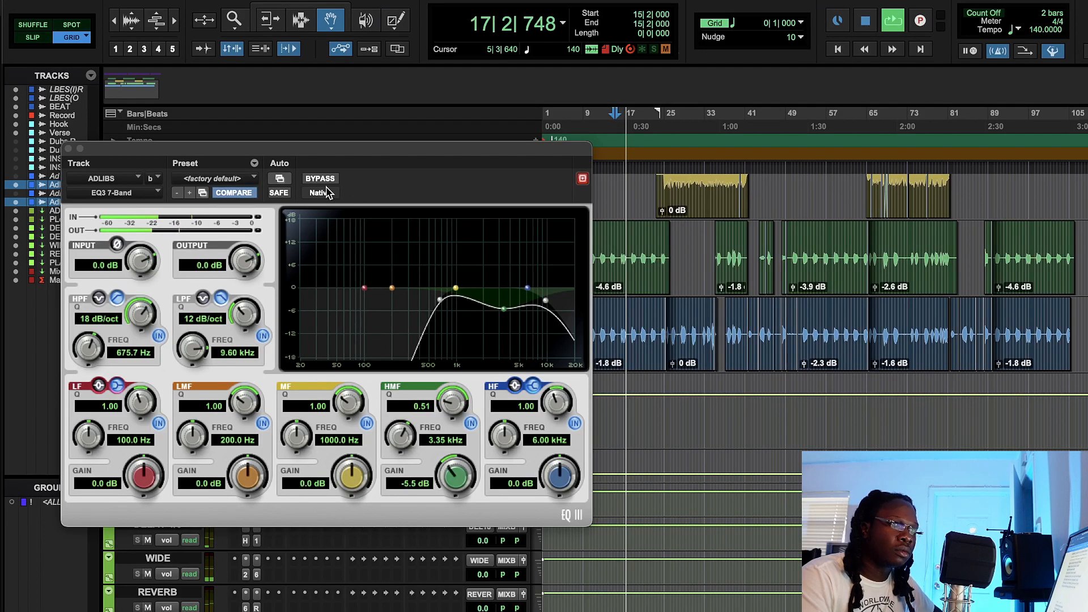
mouse_move(486, 163)
mouse_down()
mouse_move(422, 166)
mouse_move(475, 172)
mouse_up()
click(189, 397)
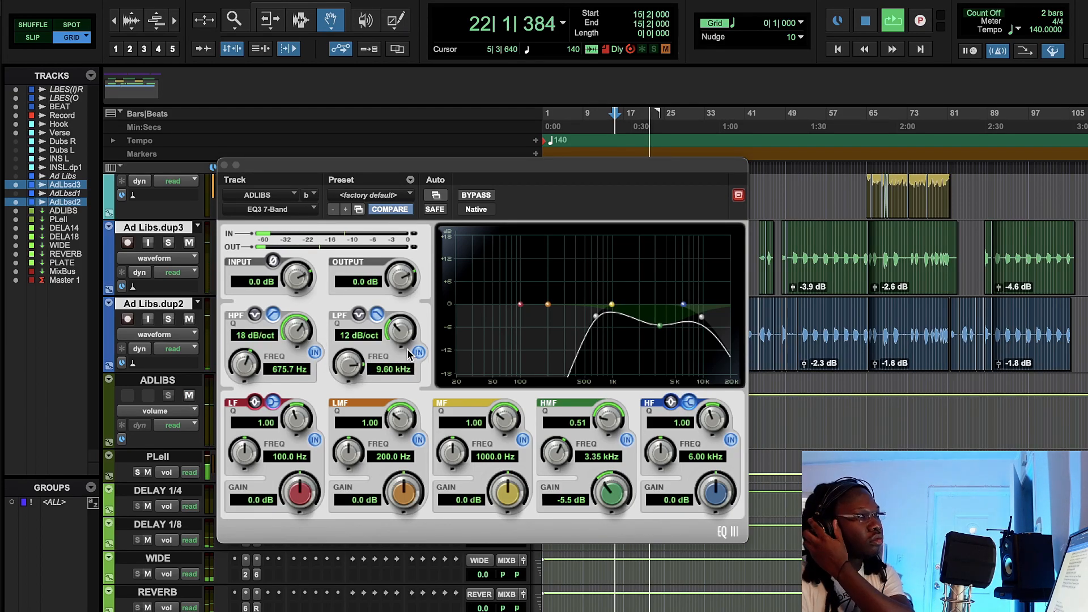
Step: Compare the ad-lib EQ bypassed and active, raise its output to 1.1 dB, and stop playback
click(472, 196)
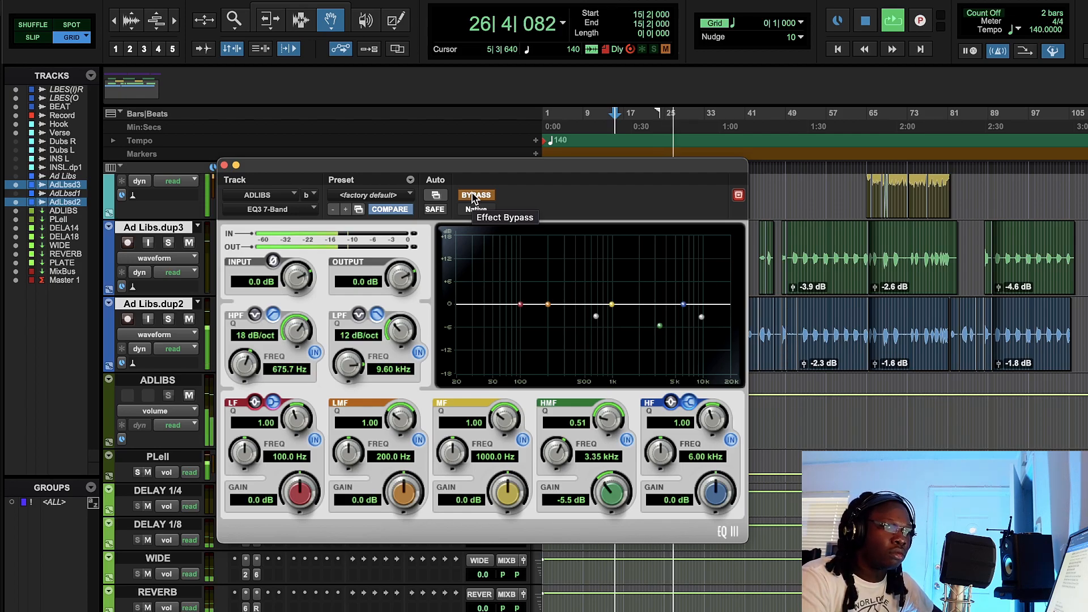
drag(468, 172, 376, 238)
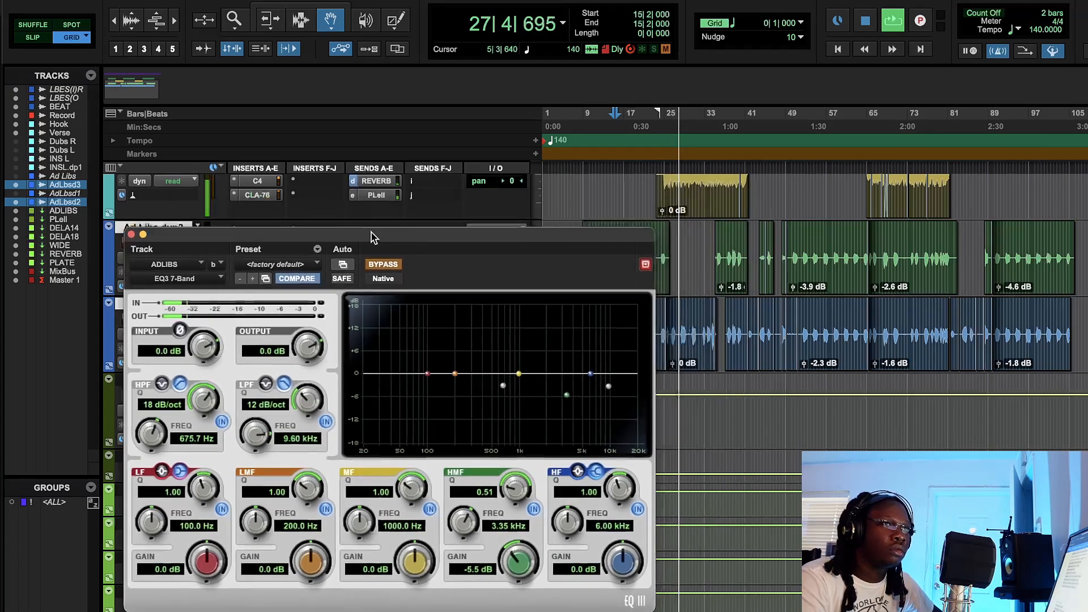
click(384, 263)
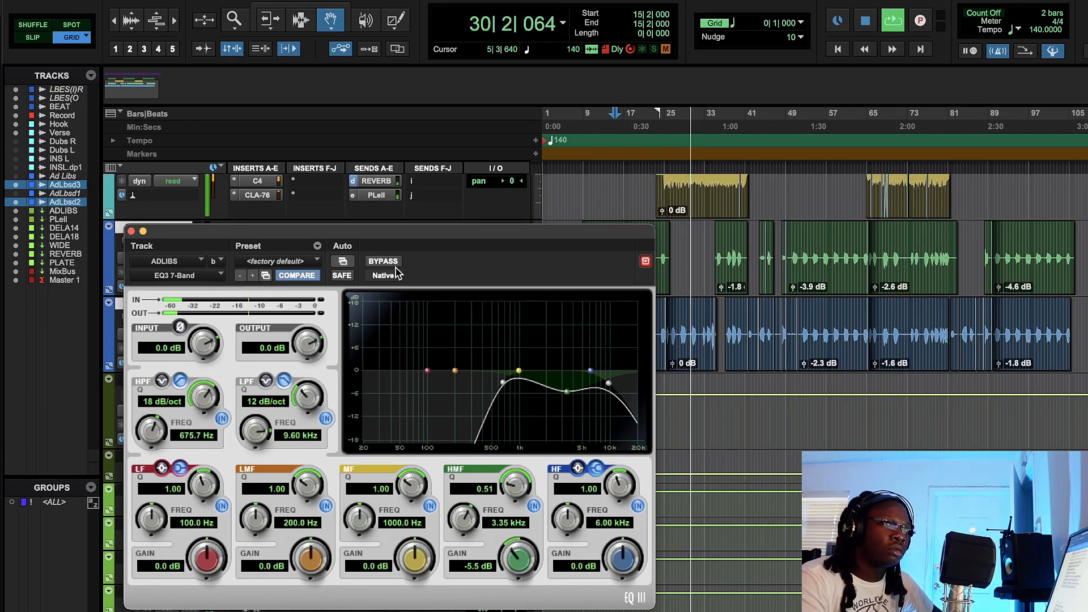
drag(310, 351, 316, 342)
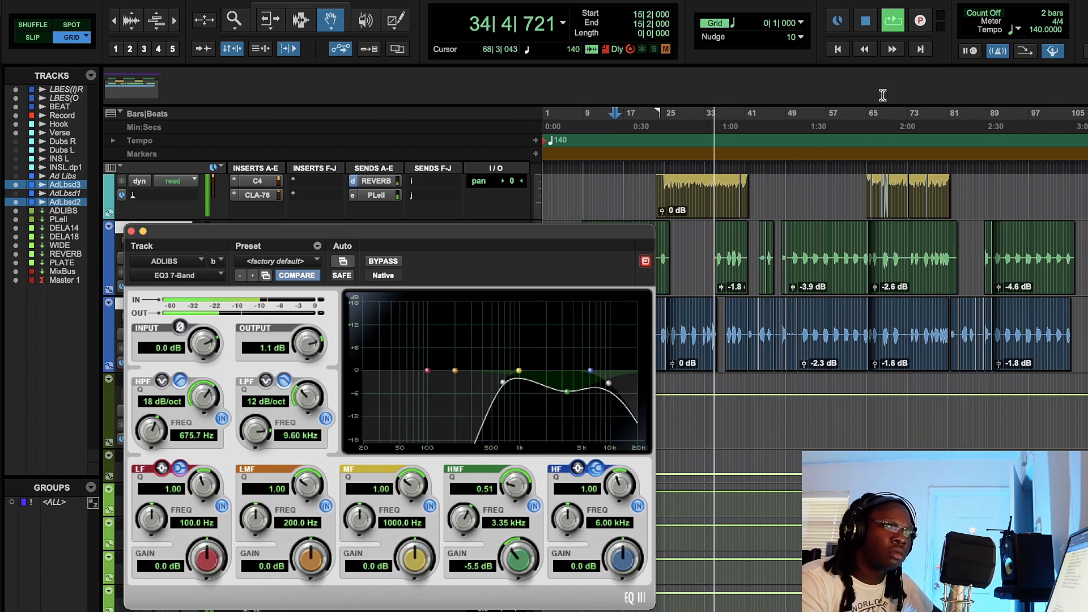
key(space)
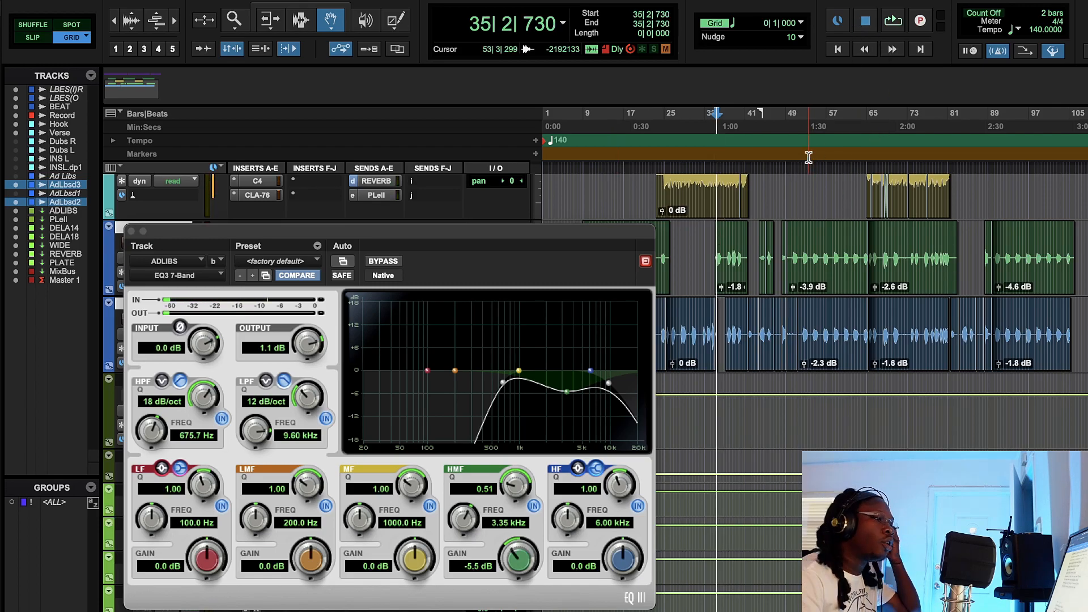
Step: Open the EffectRack on the ADLIBS track and add the SIE-Q and EchoBoy modules to the empty rack
drag(517, 237, 794, 134)
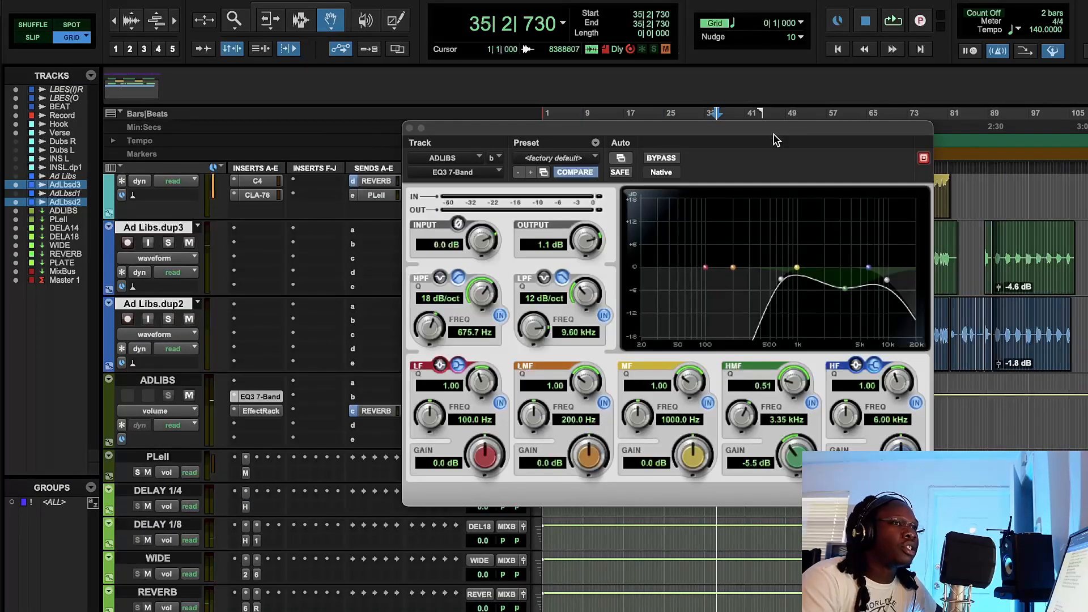
click(261, 411)
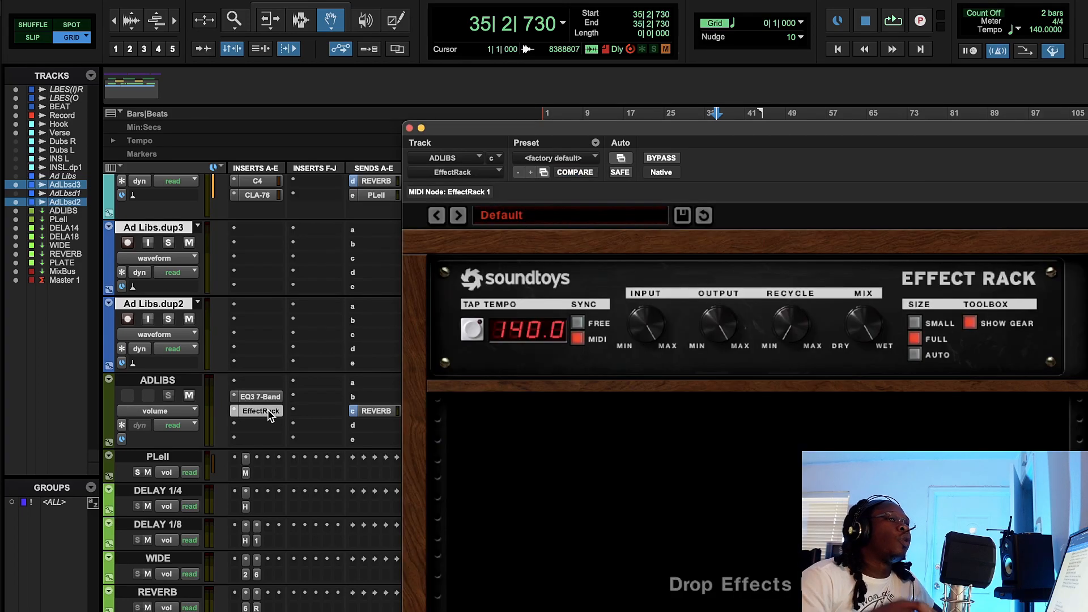
drag(732, 131, 457, 0)
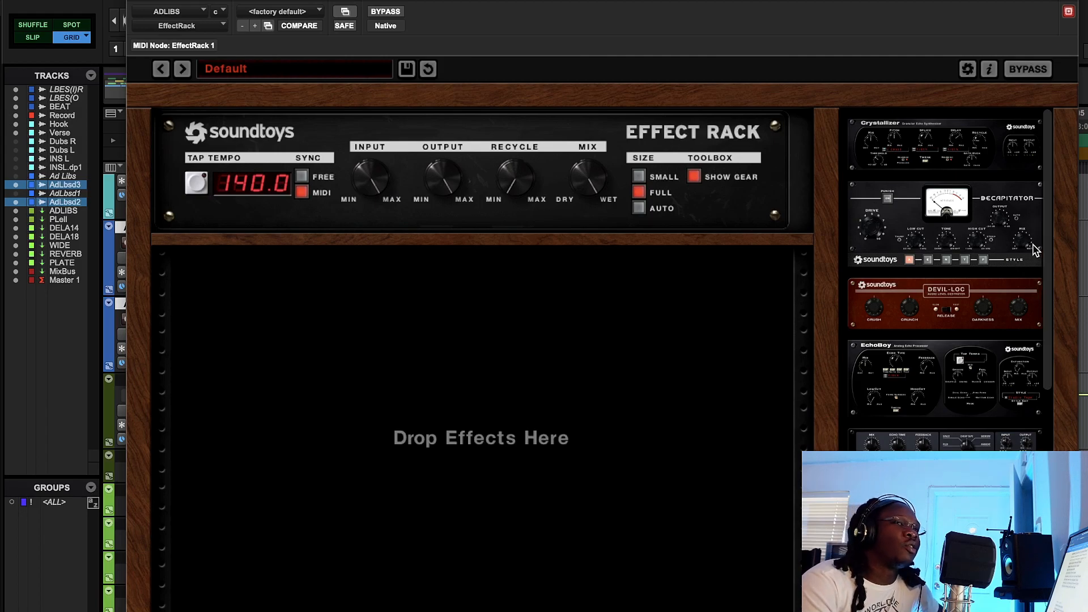
scroll(1044, 214, down, 3)
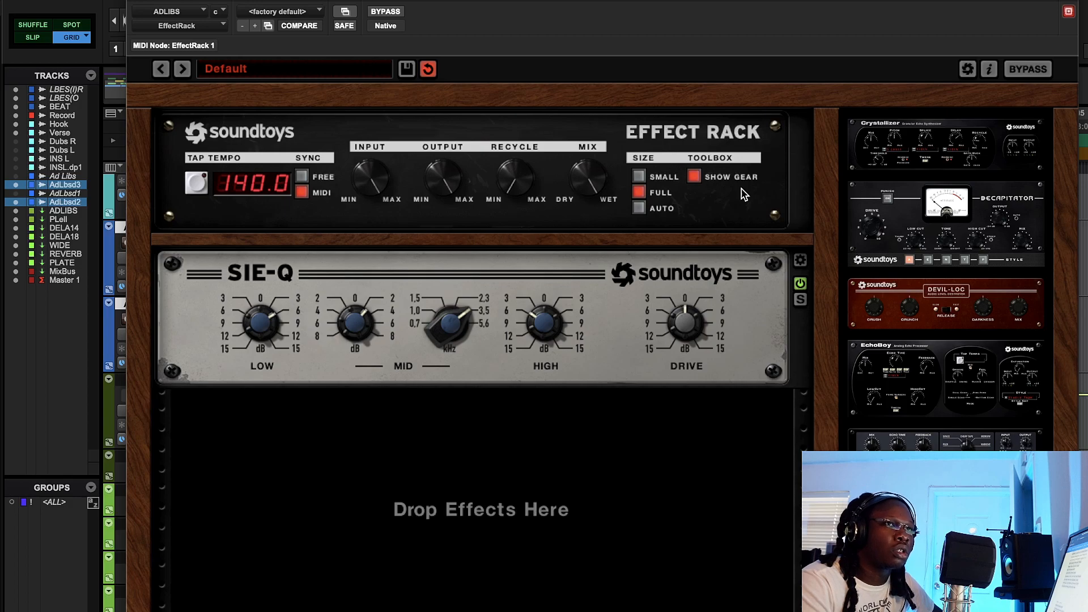
drag(954, 379, 692, 481)
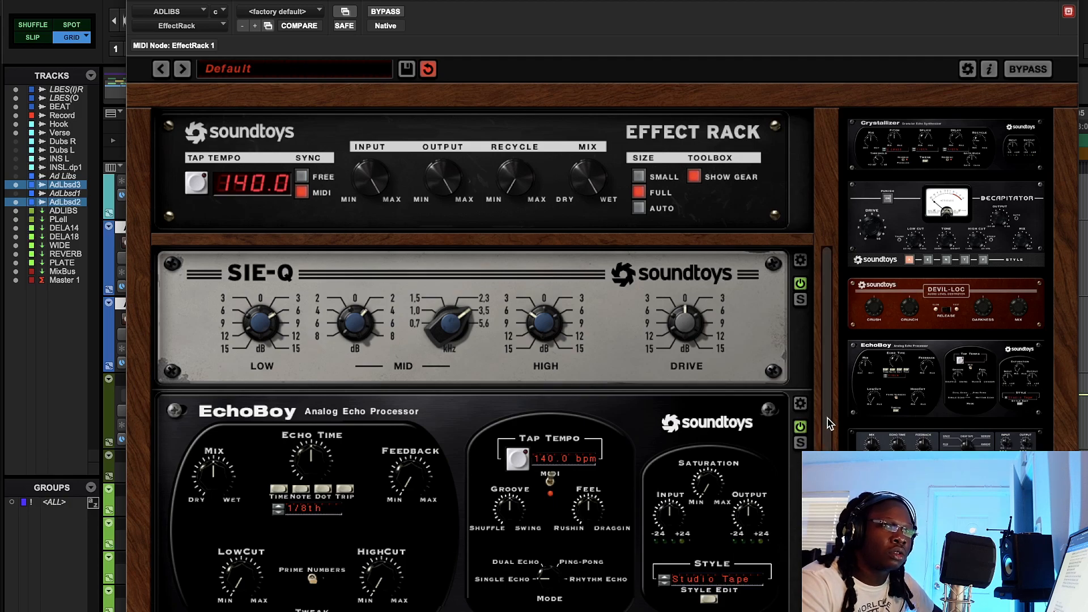
Step: Set EchoBoy to Dual Echo mode with the Memory Man style
scroll(829, 422, down, 2)
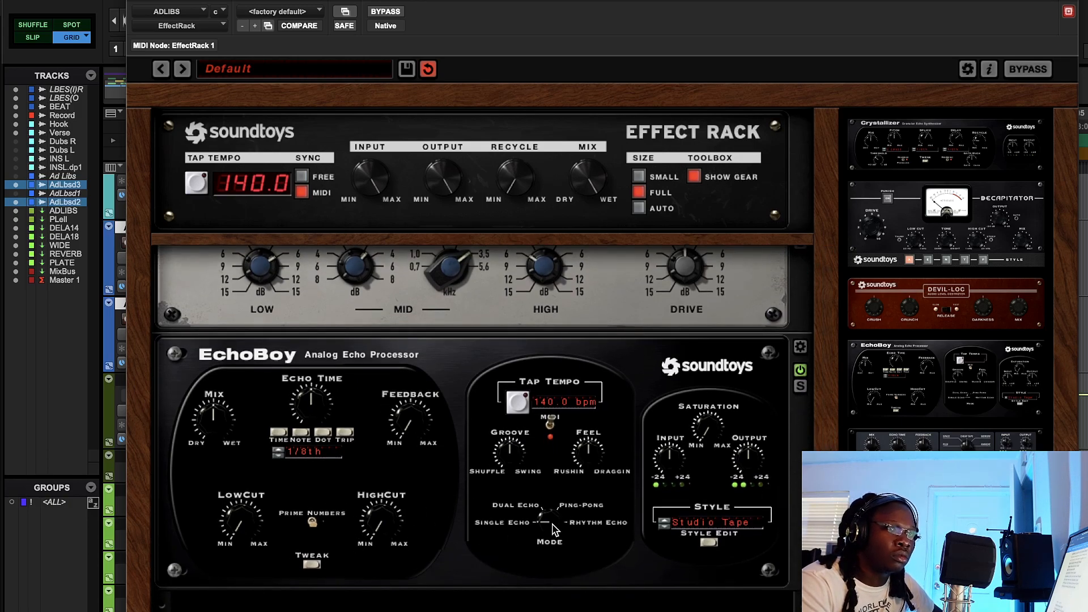
drag(553, 519, 559, 494)
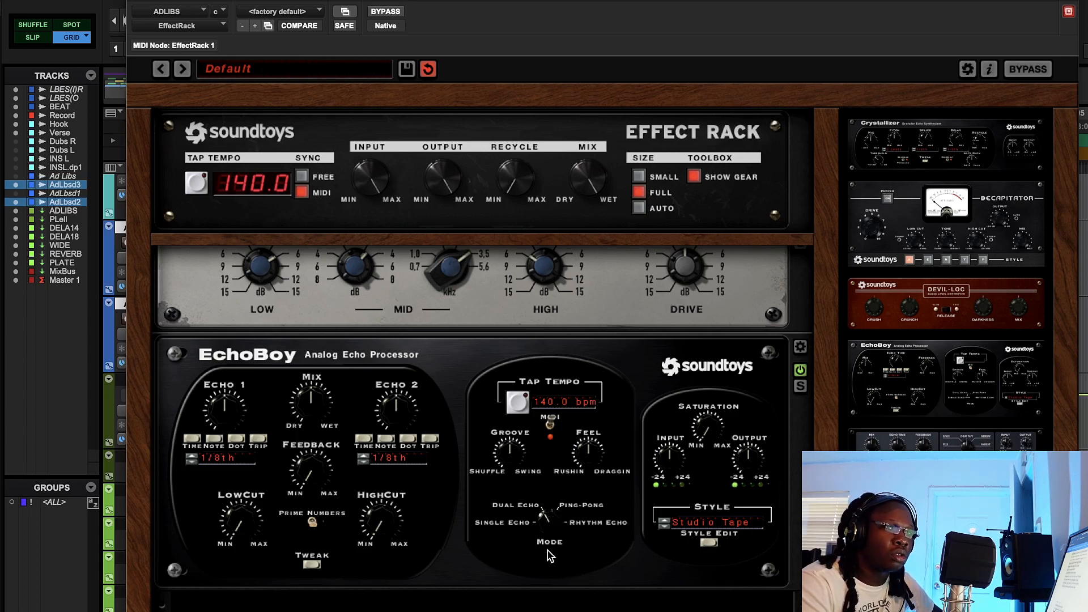
drag(475, 5, 427, 5)
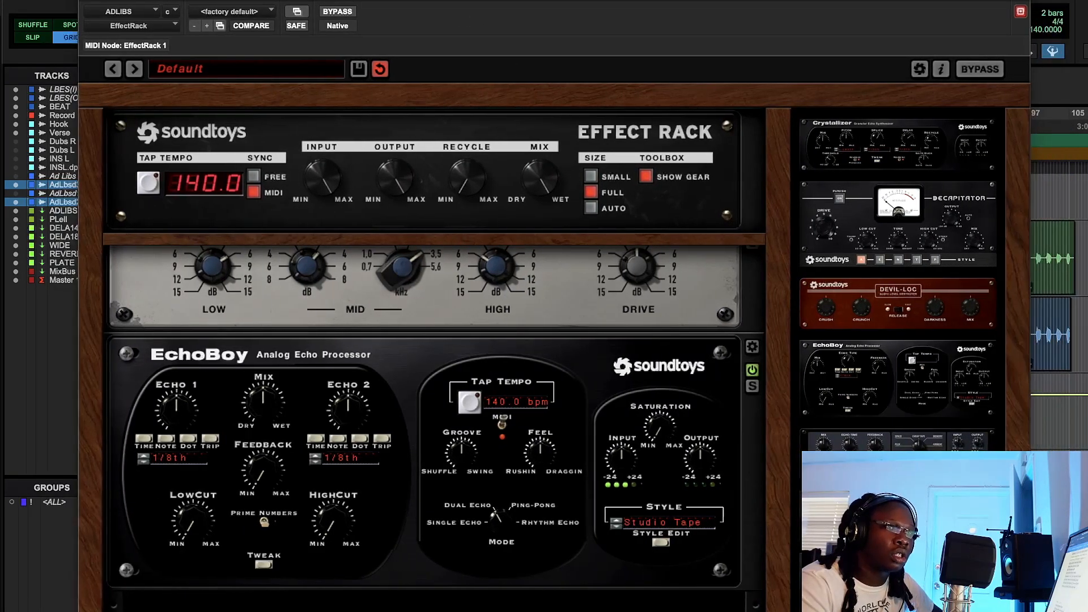
click(617, 527)
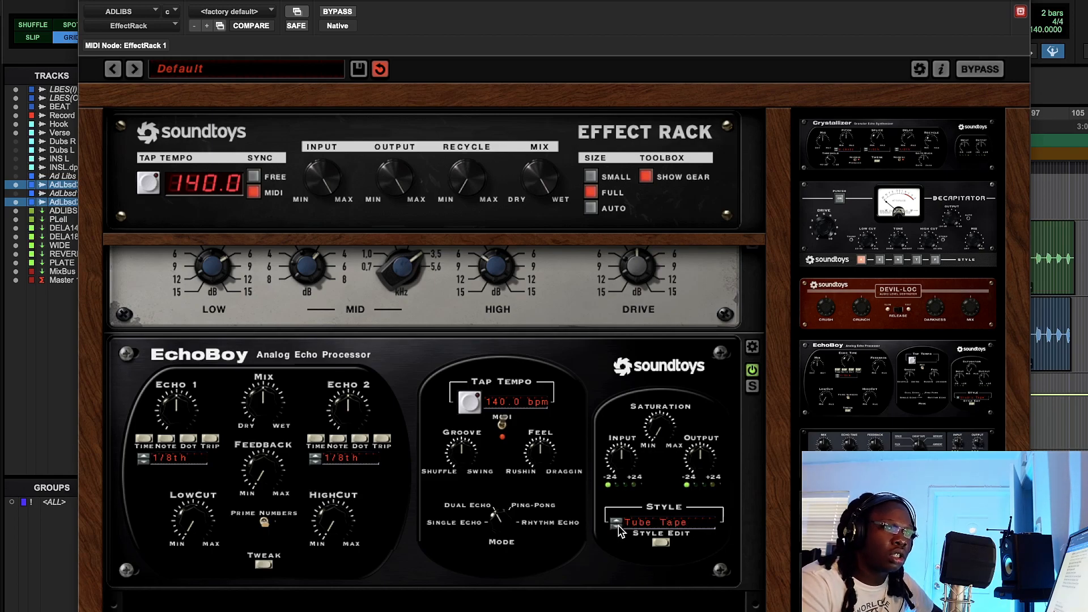
click(617, 526)
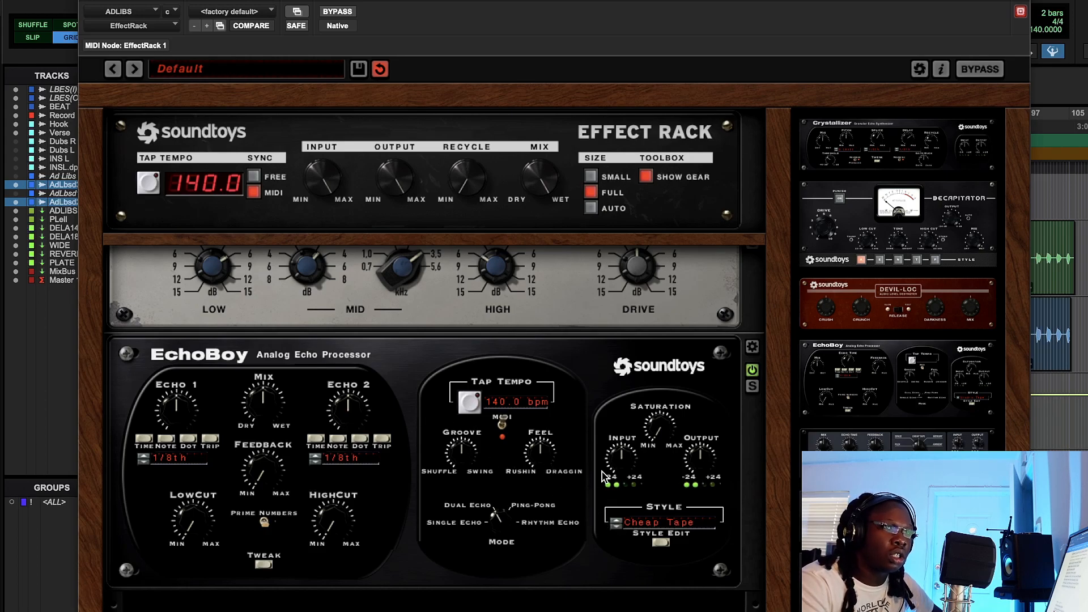
click(618, 527)
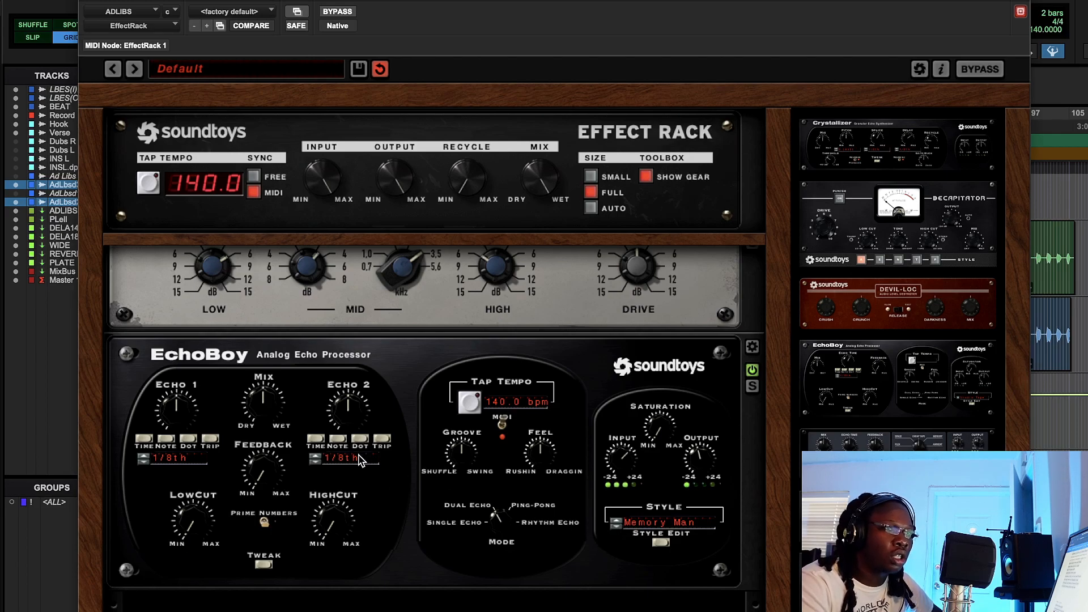
Step: Adjust EchoBoy with Echo 2 at a 1/4 note, a lower mix, and raised low cut, high cut and saturation
drag(358, 412, 364, 401)
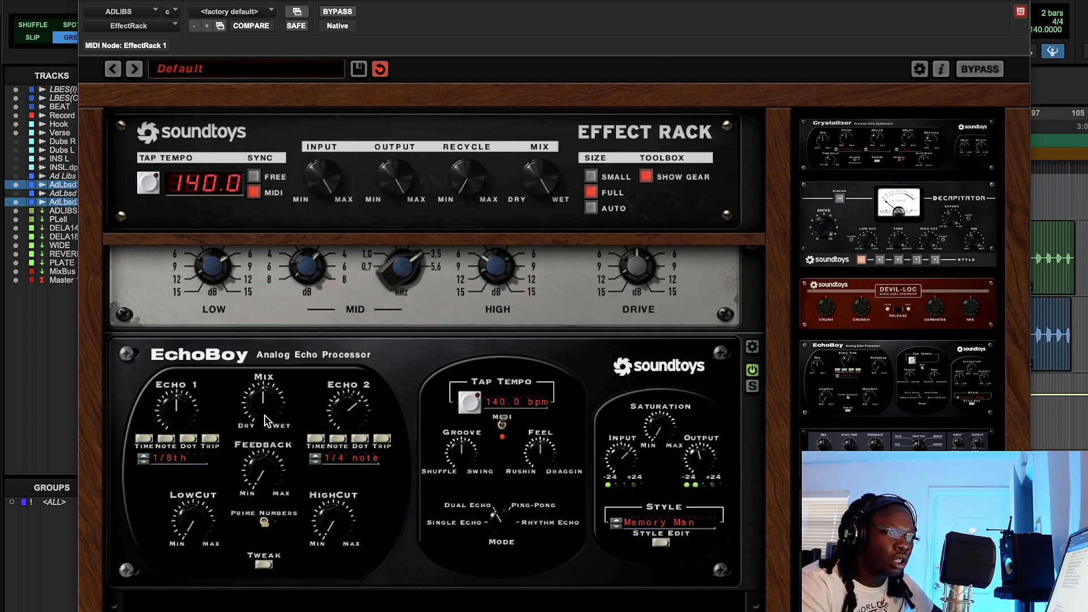
drag(267, 419, 271, 471)
drag(326, 533, 340, 465)
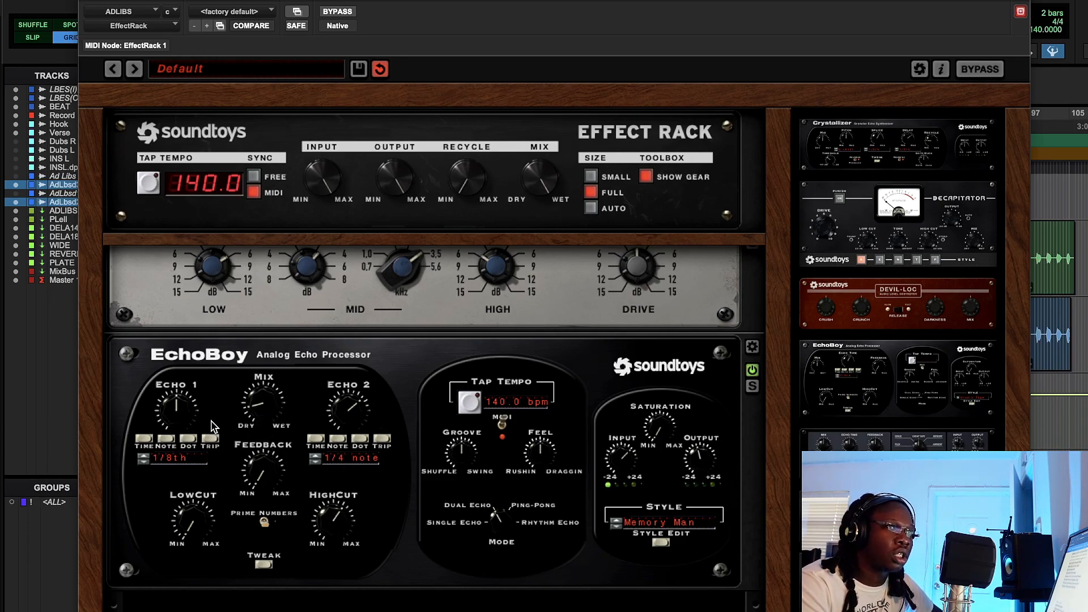
mouse_move(192, 517)
mouse_down()
mouse_move(195, 501)
mouse_move(208, 516)
mouse_up()
drag(264, 403, 267, 383)
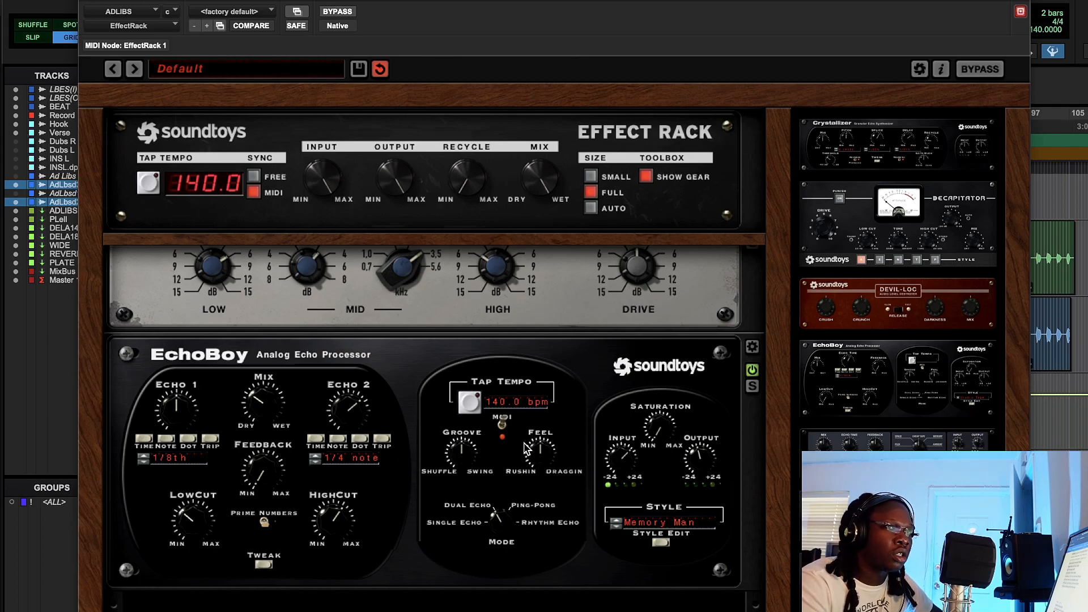
drag(666, 421, 672, 409)
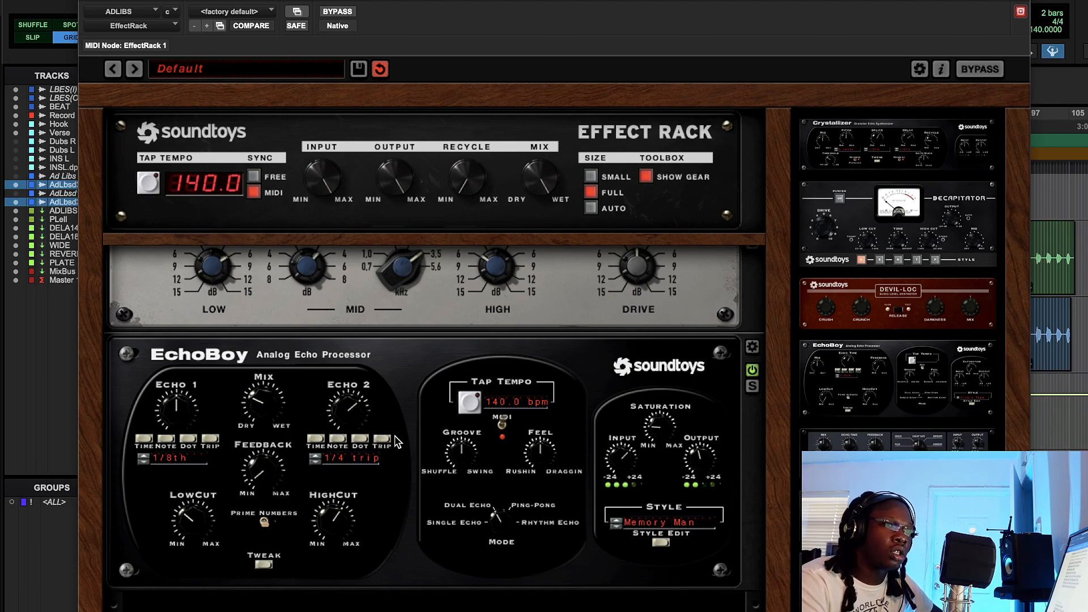
click(338, 440)
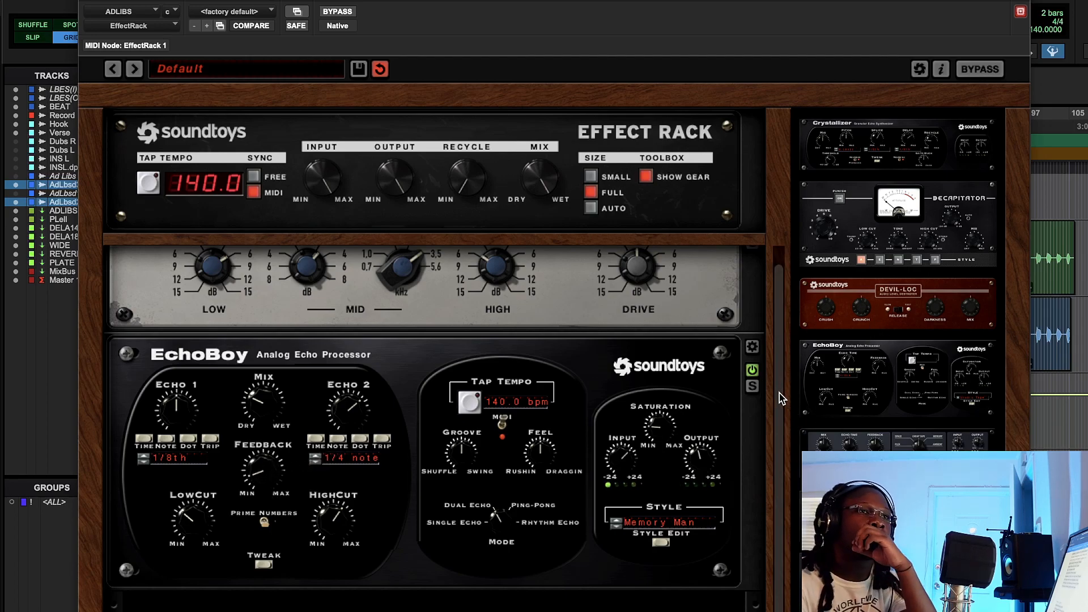
Step: Compare the ad-libs with the EffectRack bypassed and active
scroll(782, 396, down, 1)
click(338, 12)
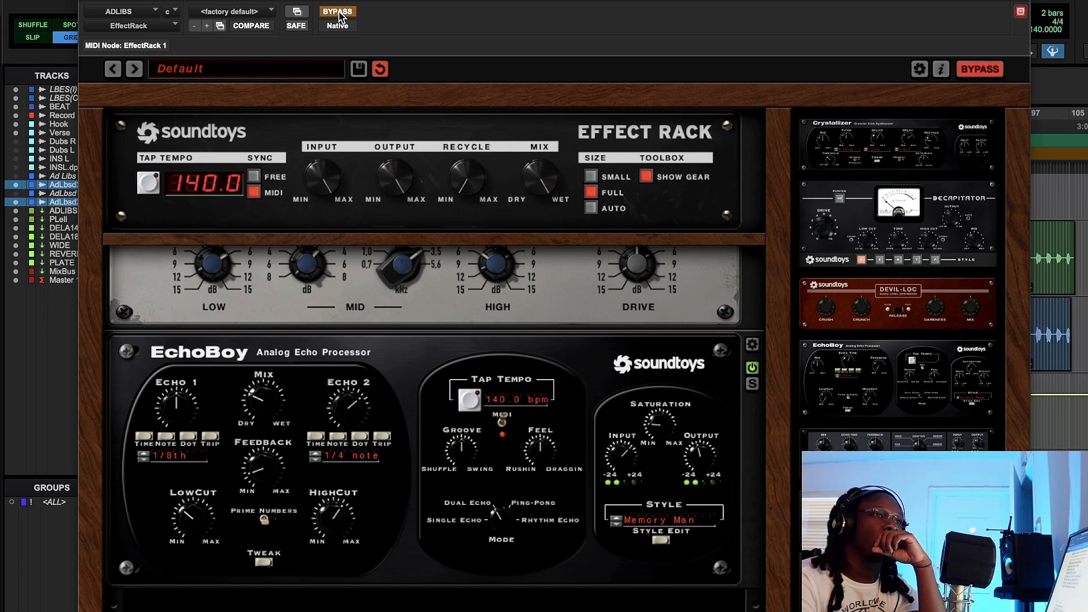
click(339, 12)
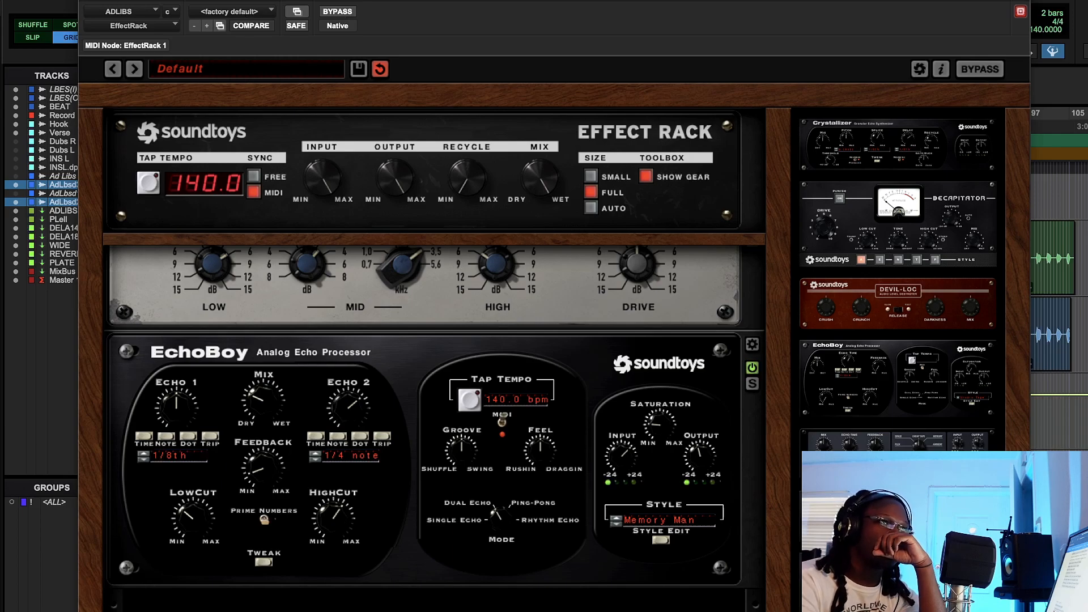
Step: Close the EffectRack and set the ADLIBS track's REVERB send level to -26.8 dB
click(86, 1)
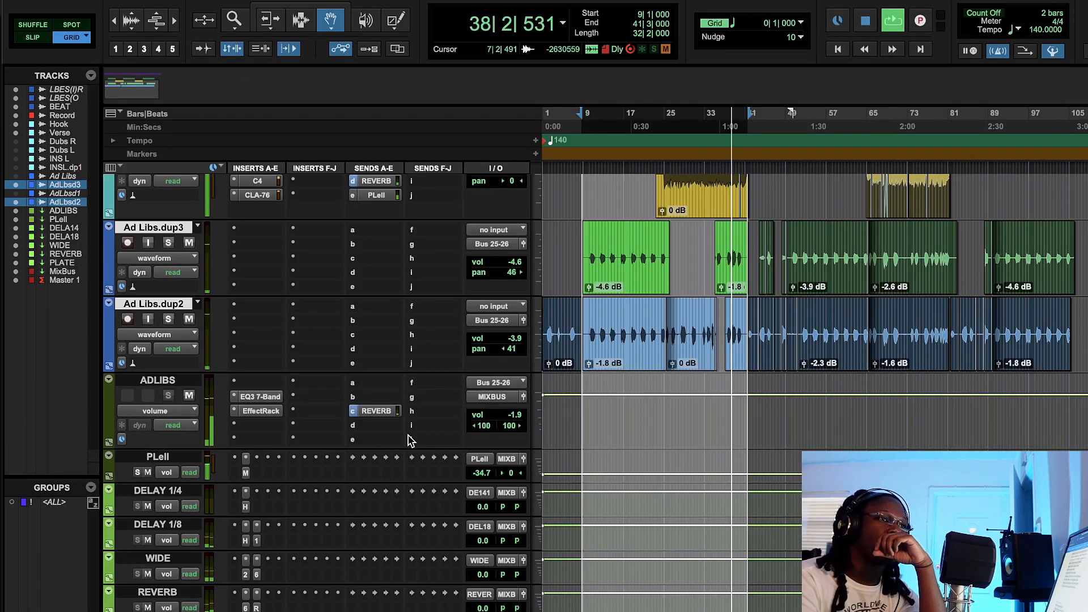
click(376, 411)
drag(599, 258, 601, 299)
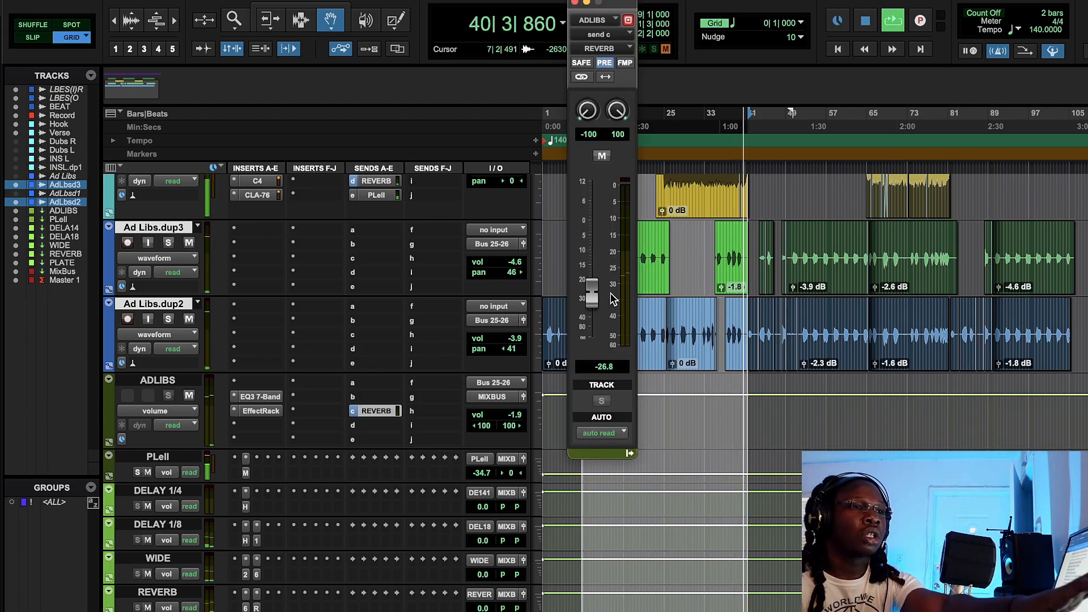
Step: Reopen the EffectRack on ADLIBS, insert MicroShift between SIE-Q and EchoBoy, and bring its mix down to a mostly dry setting
click(260, 411)
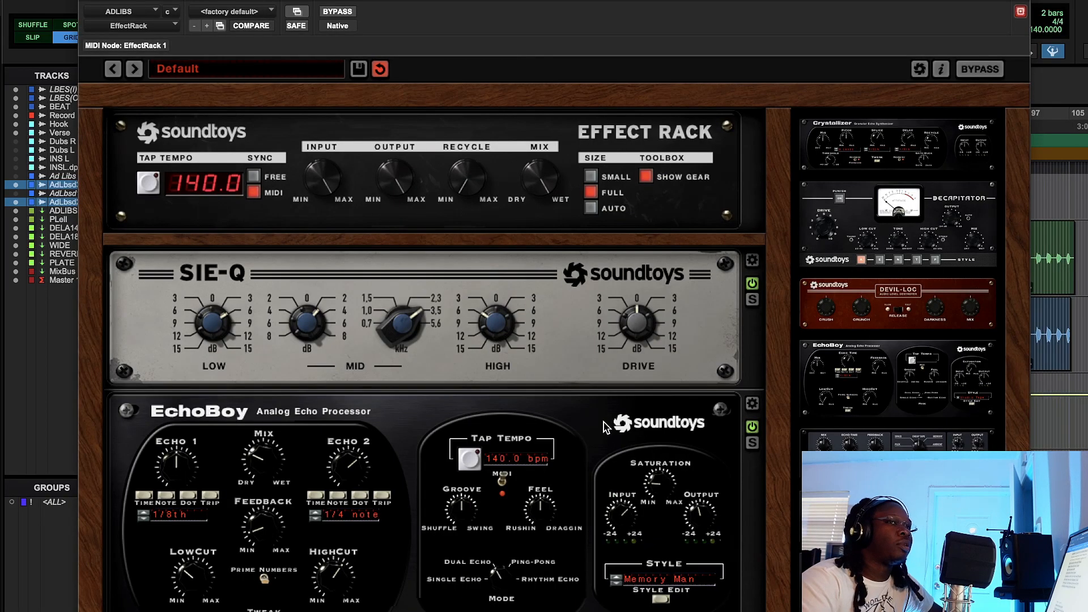
drag(1001, 284, 999, 339)
scroll(956, 371, down, 2)
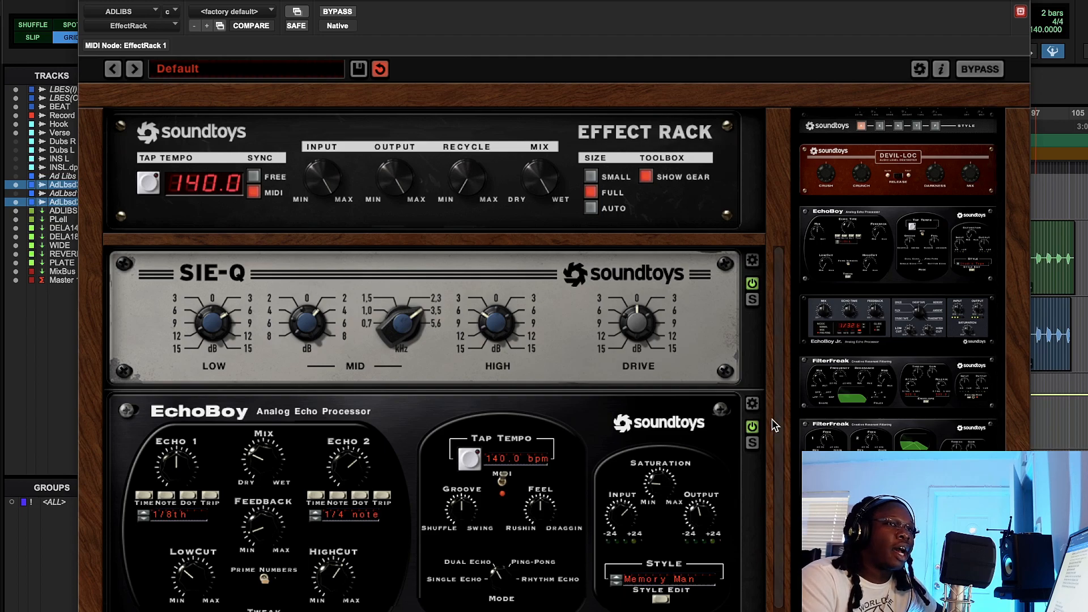
scroll(782, 483, down, 2)
drag(816, 490, 642, 387)
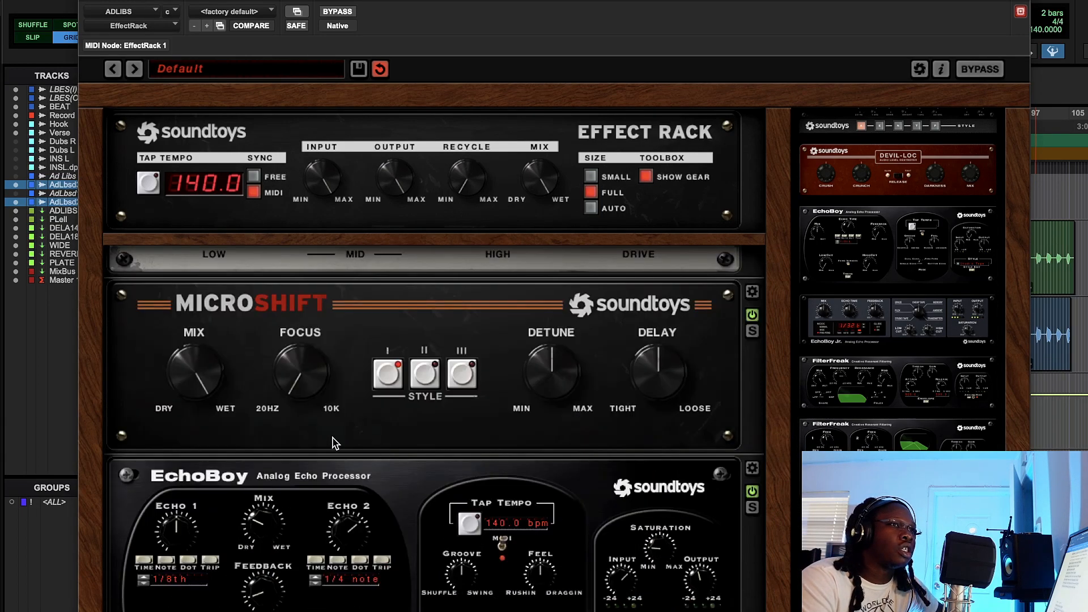
drag(221, 366, 215, 461)
drag(196, 391, 189, 351)
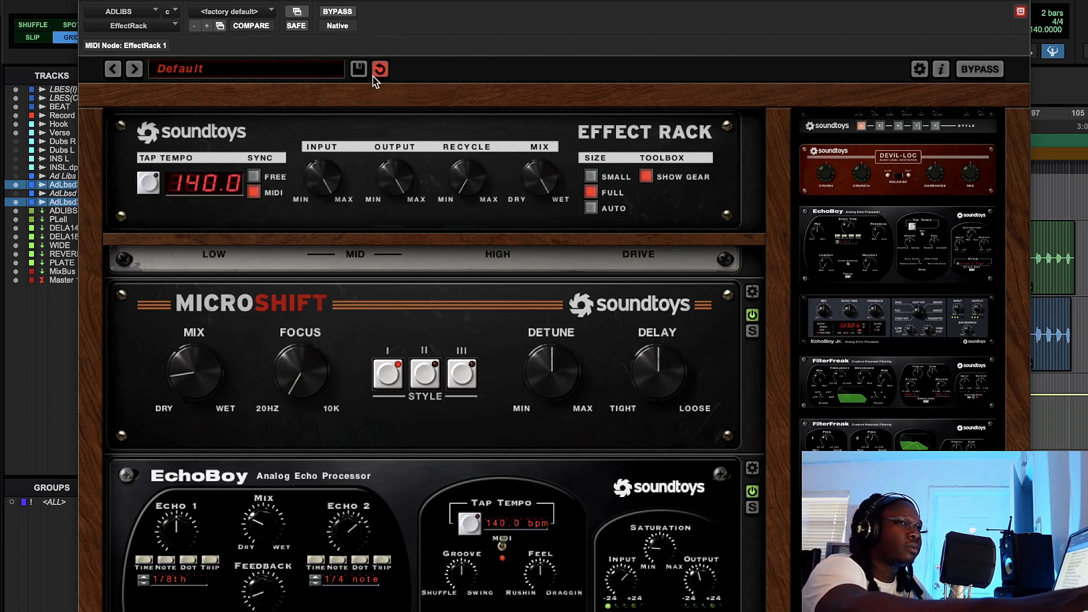
Step: Restart playback near the end of the first ad-lib section, raise MicroShift's mix slightly, and select Style II
drag(281, 0, 435, 366)
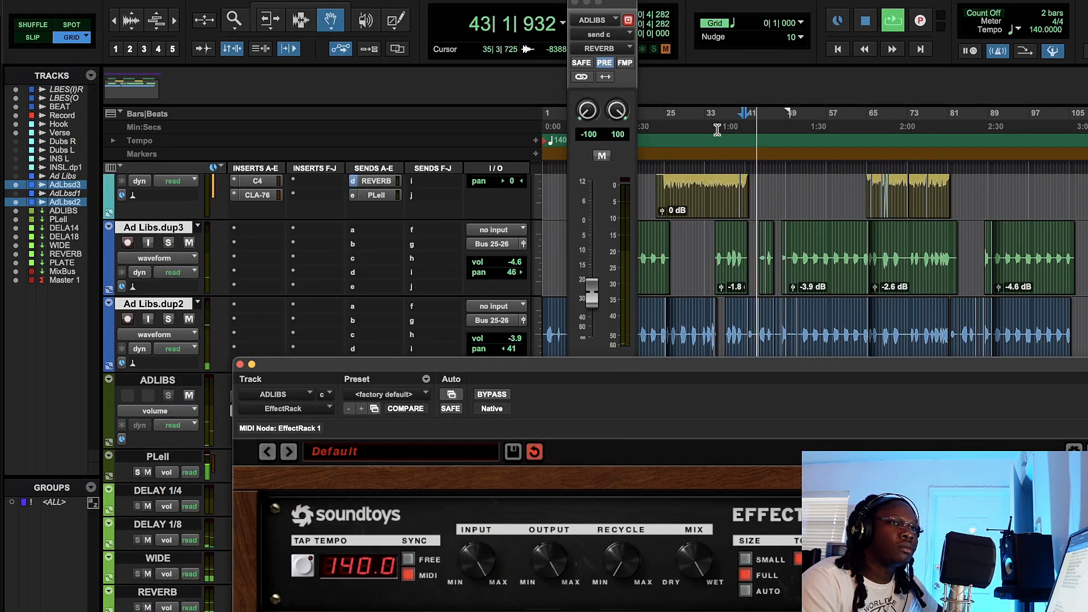
drag(697, 367, 603, 63)
drag(258, 452, 258, 427)
click(479, 466)
click(502, 466)
click(459, 465)
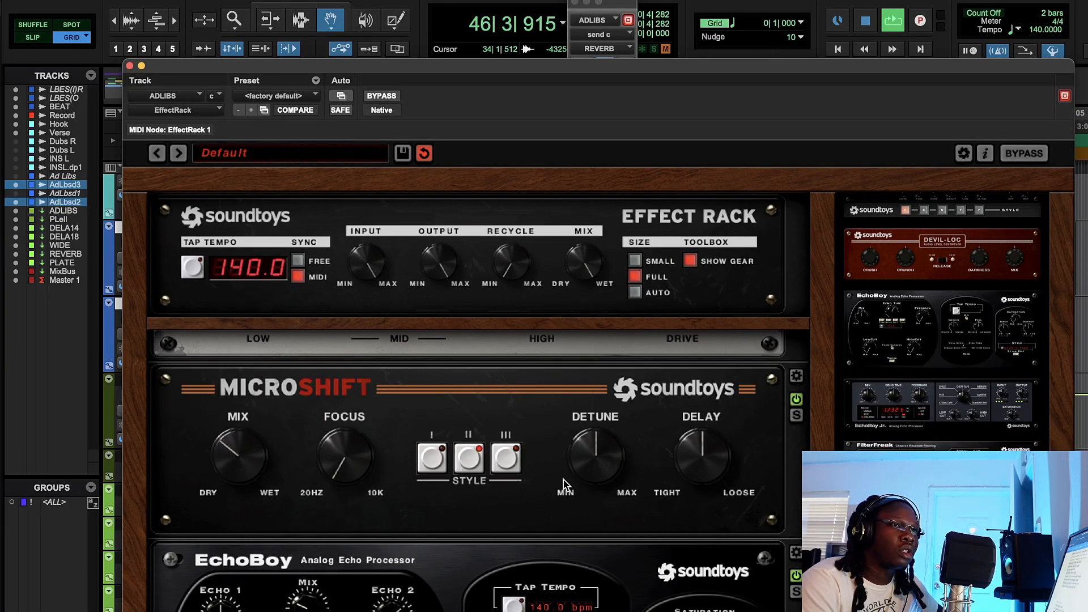
Step: Turn MicroShift's delay towards Tight and raise its focus frequency
drag(673, 481, 715, 512)
drag(703, 468, 665, 457)
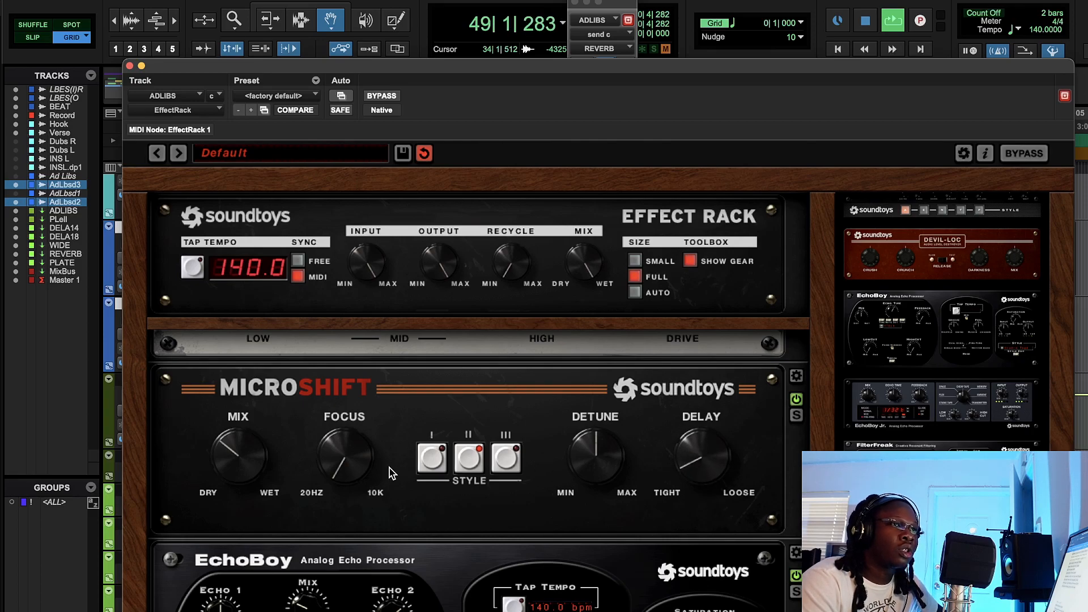
drag(342, 474, 345, 435)
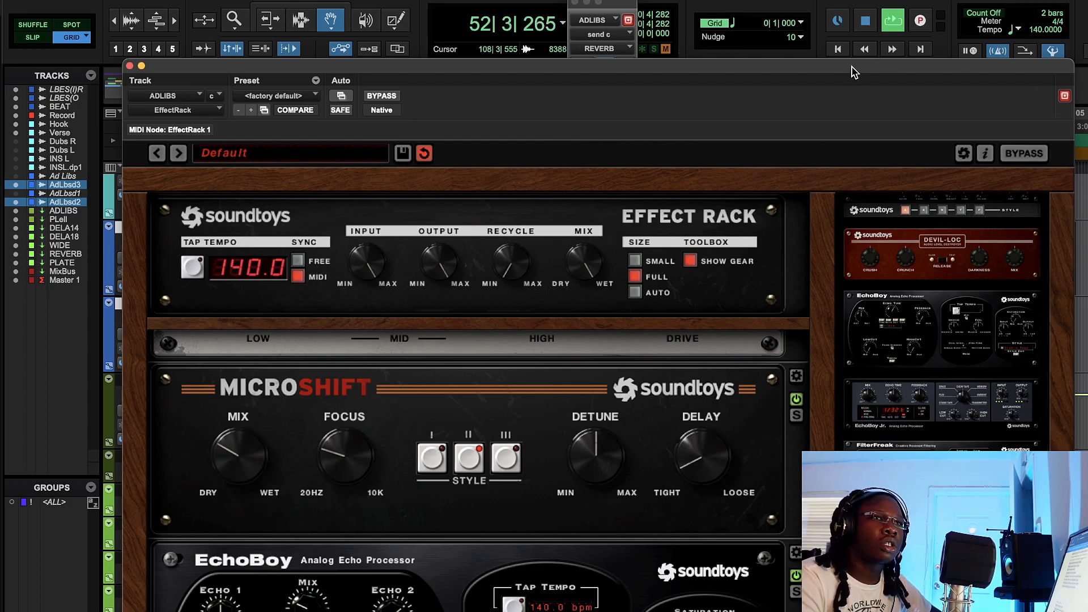
Step: Compare the ad-libs with the whole EffectRack chain repeatedly bypassed and active during playback
drag(855, 76, 851, 1)
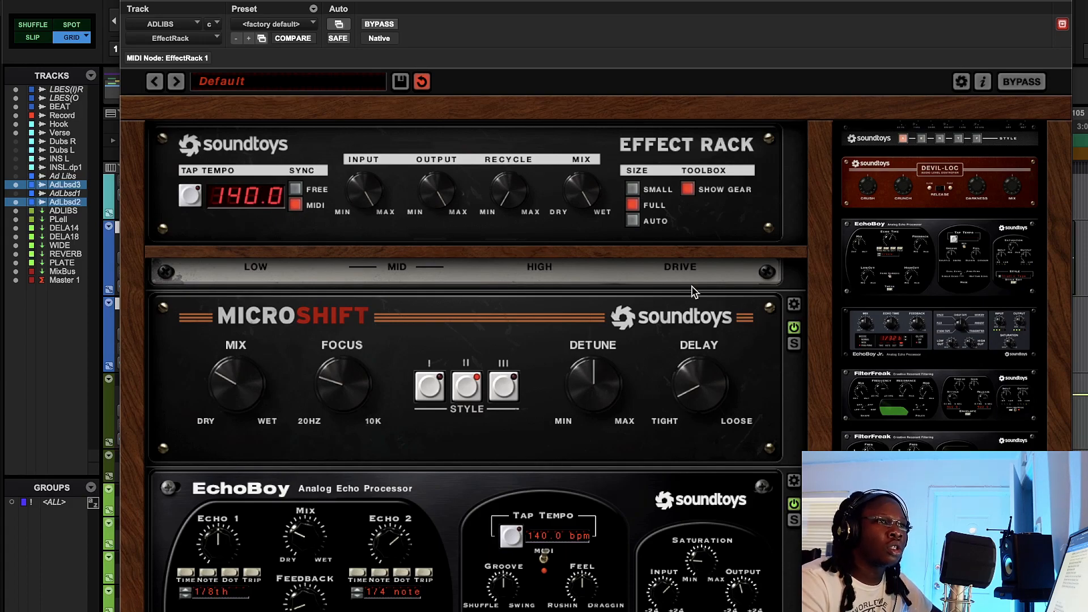
scroll(1041, 309, down, 1)
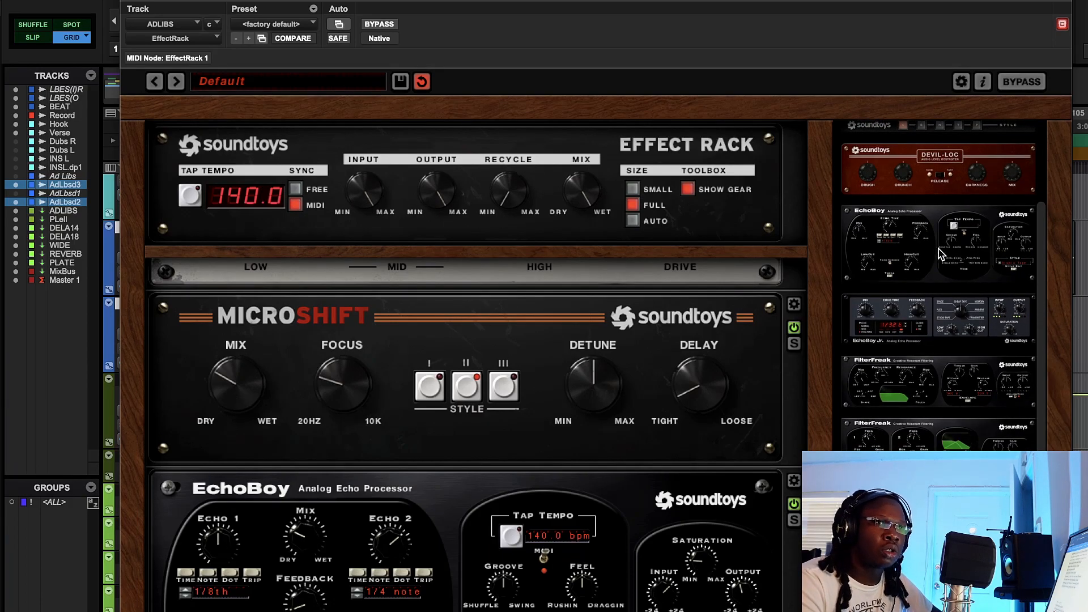
scroll(824, 386, down, 3)
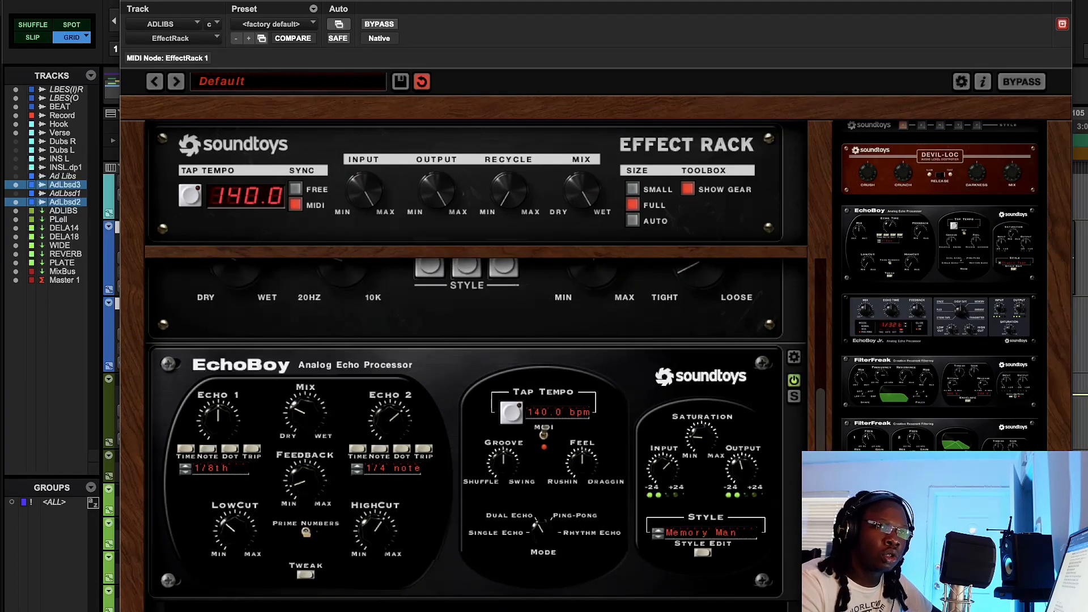
click(377, 24)
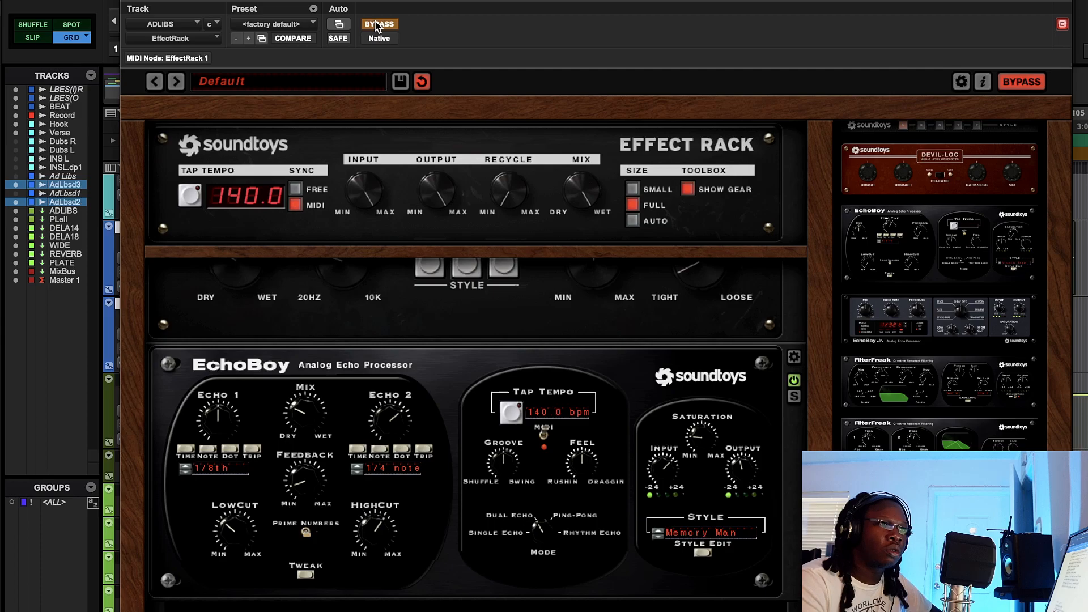
click(377, 25)
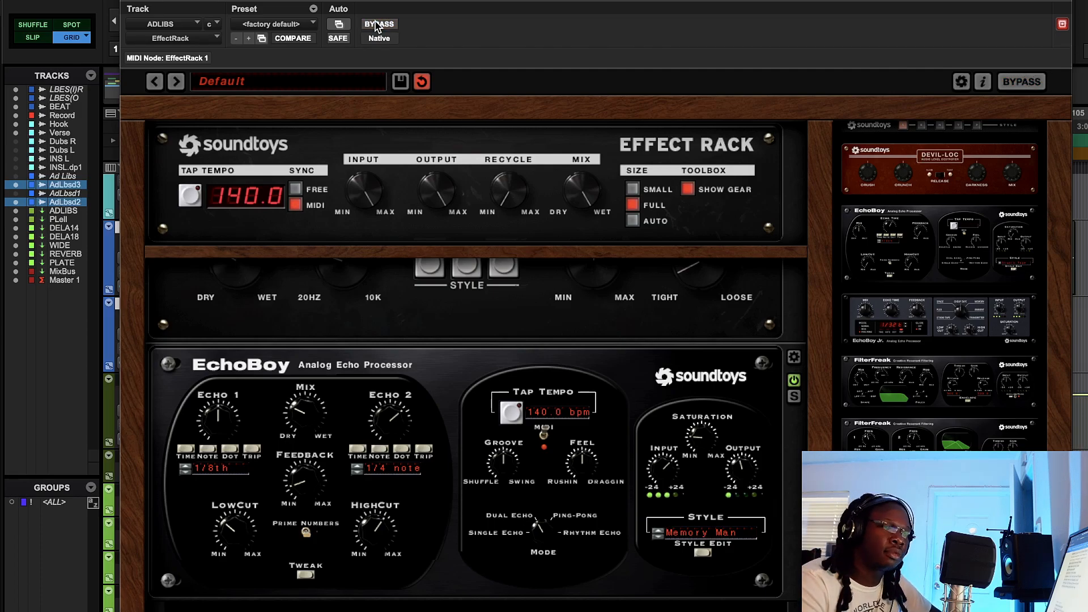
click(377, 25)
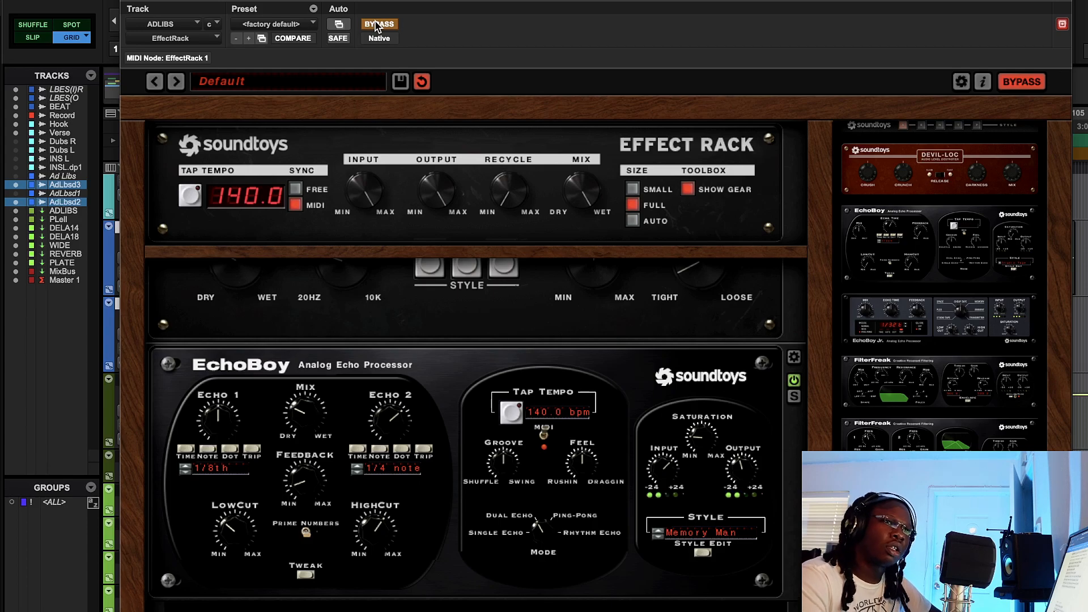
click(375, 24)
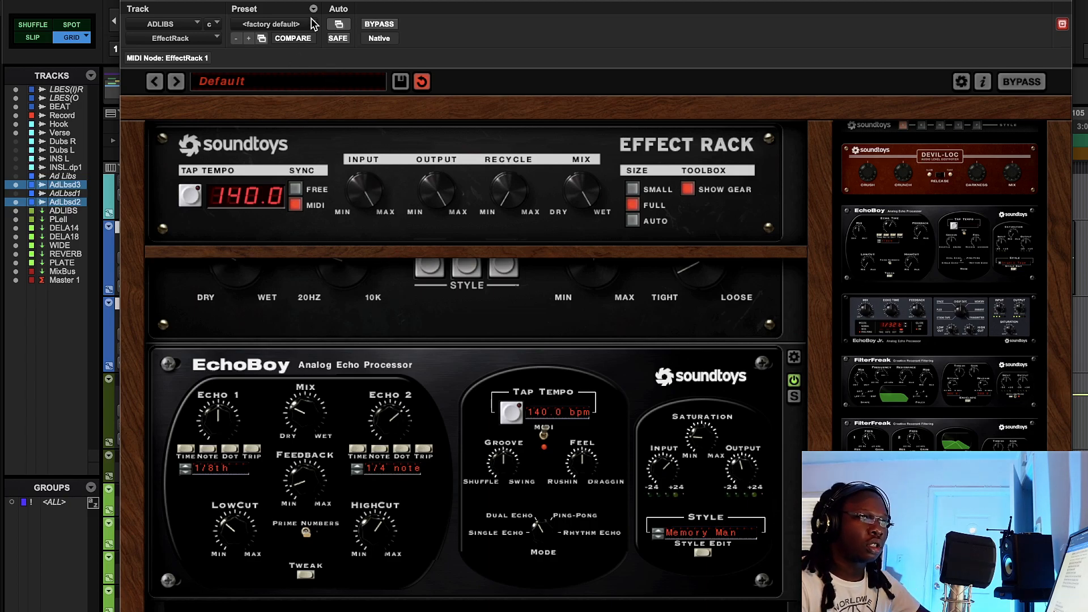
Step: Close the REVERB send window, select the timeline from bar 9 to bar 40 beat 2, and start playback
drag(358, 8, 476, 432)
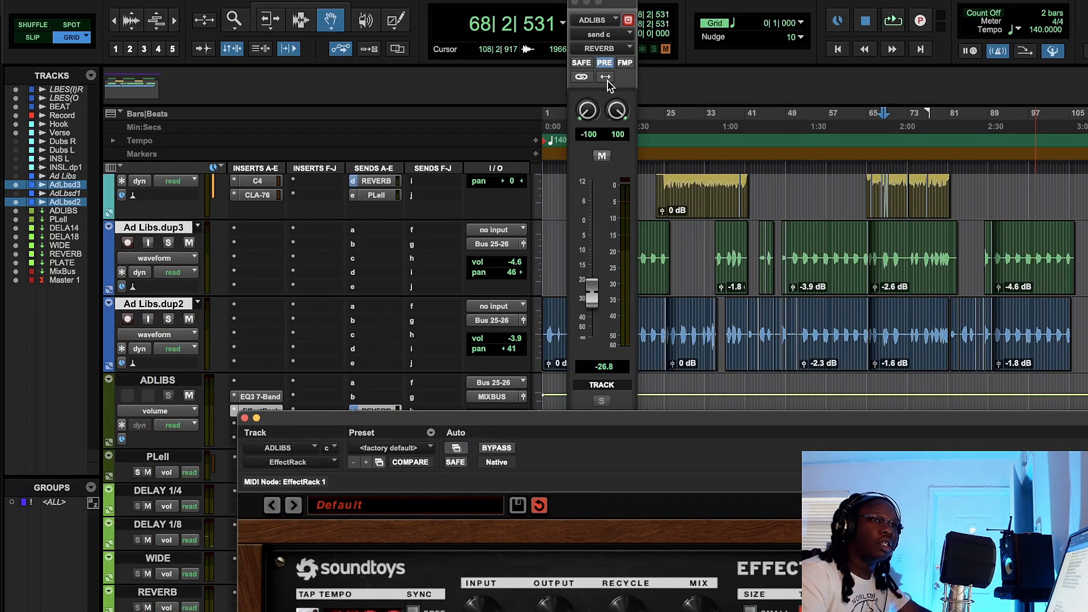
click(576, 4)
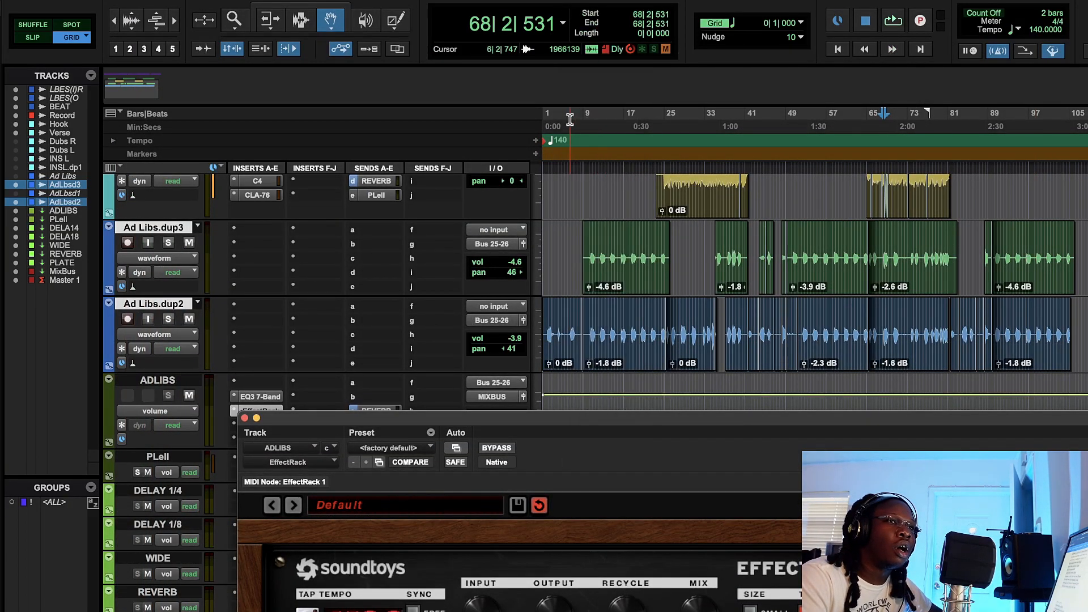
drag(584, 123, 743, 125)
key(space)
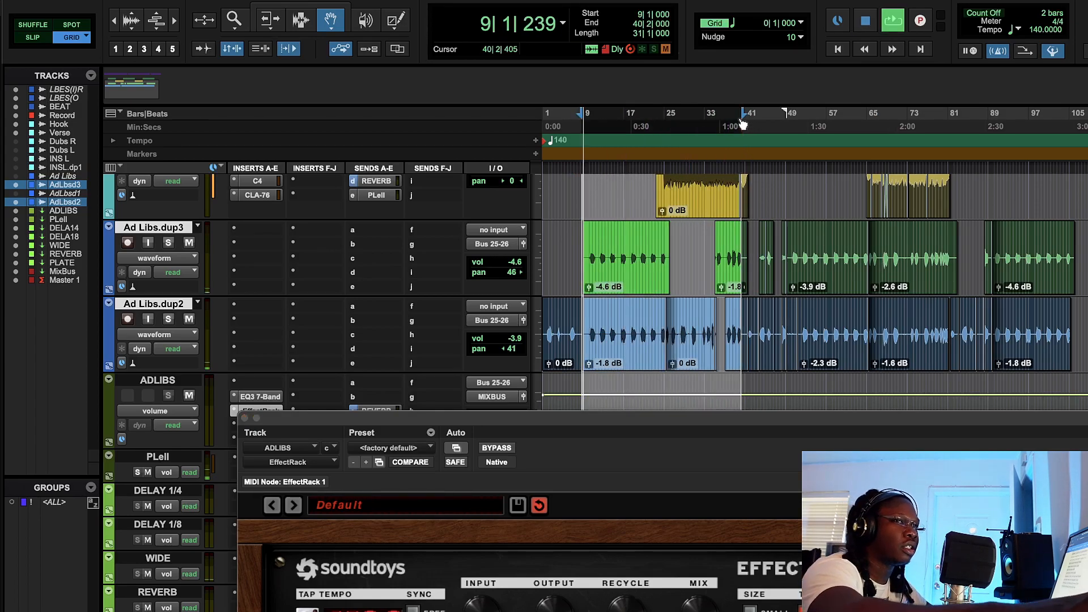
Step: Add Devil-Loc after EchoBoy in the EffectRack, lower its mix, and switch its release to Fast
drag(476, 426, 388, 0)
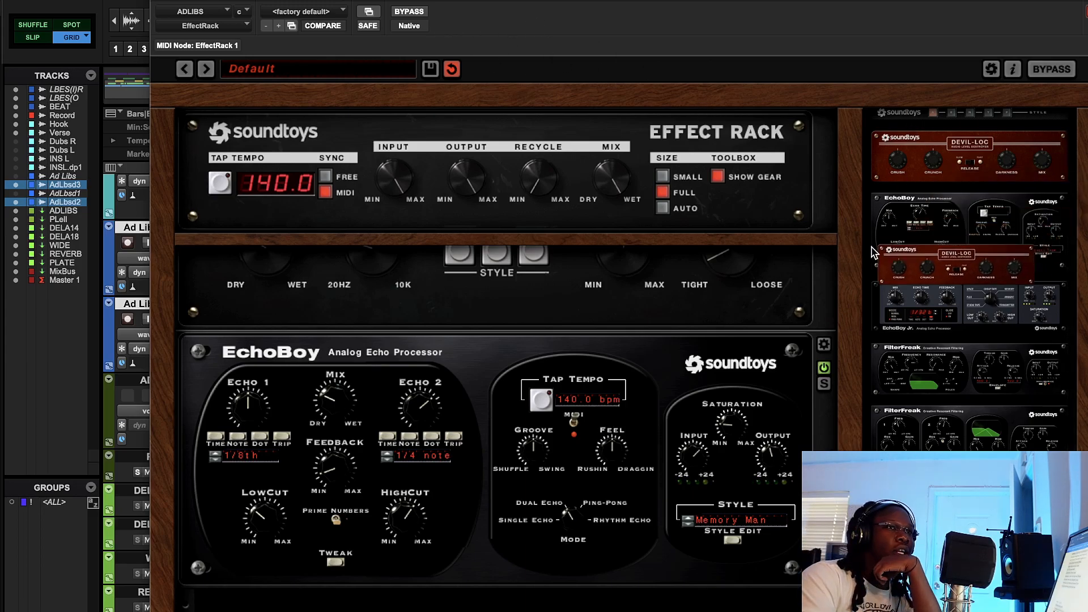
drag(681, 609, 683, 608)
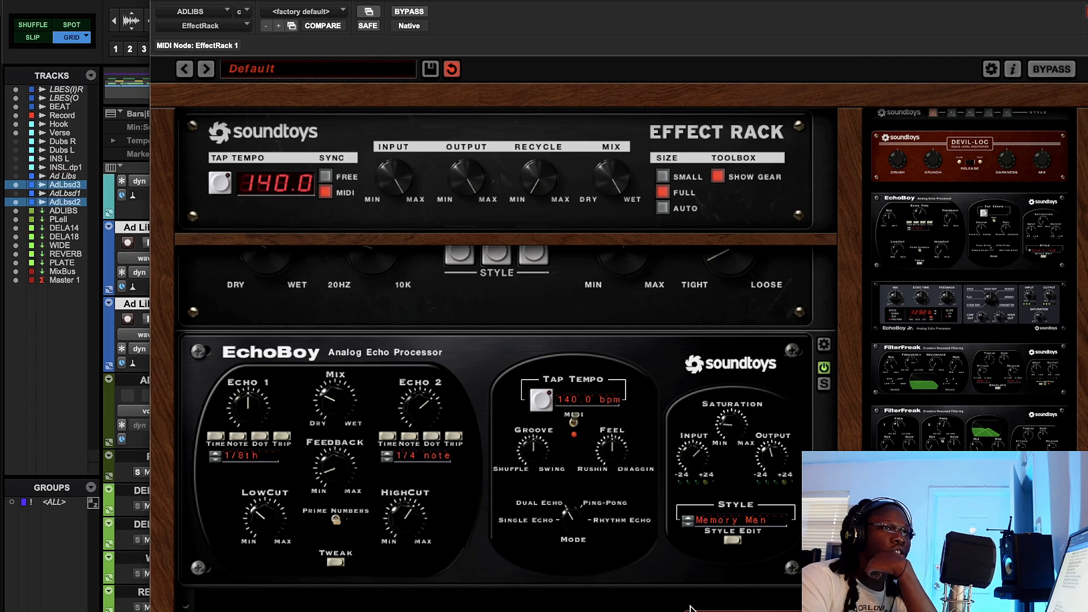
drag(713, 500, 713, 538)
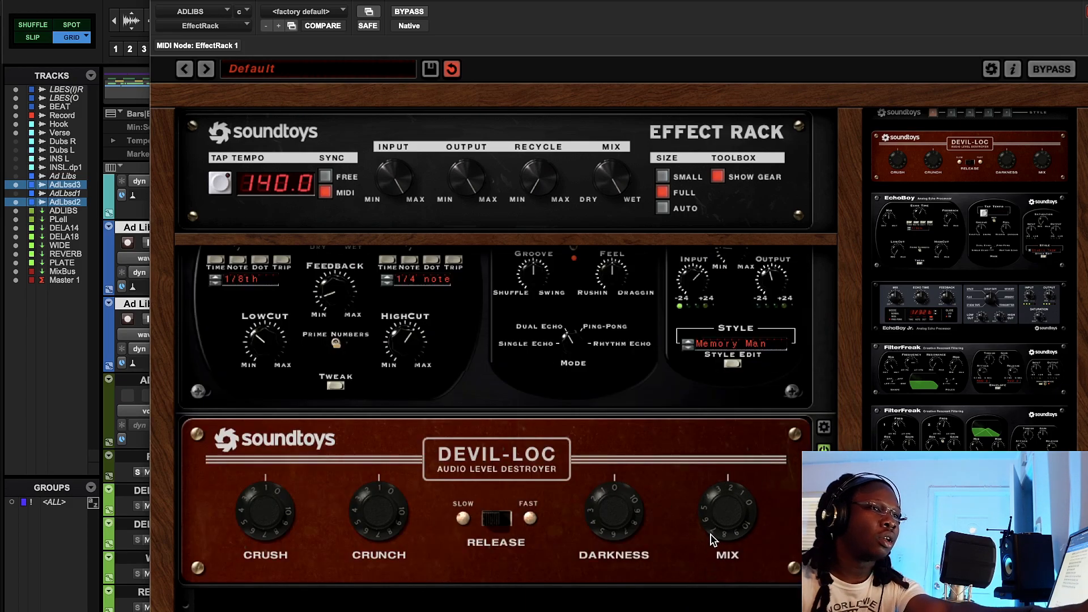
click(504, 526)
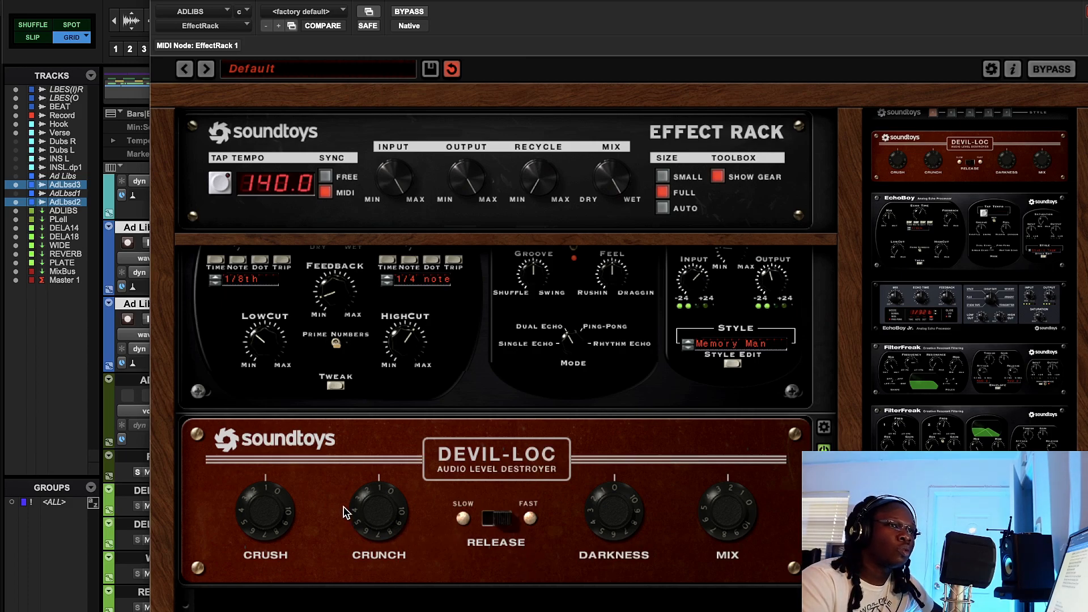
Step: Raise the EffectRack output, then increase Devil-Loc's crush and darkness while lowering its crunch and mix
drag(465, 173, 474, 236)
drag(270, 504, 298, 491)
drag(396, 499, 396, 535)
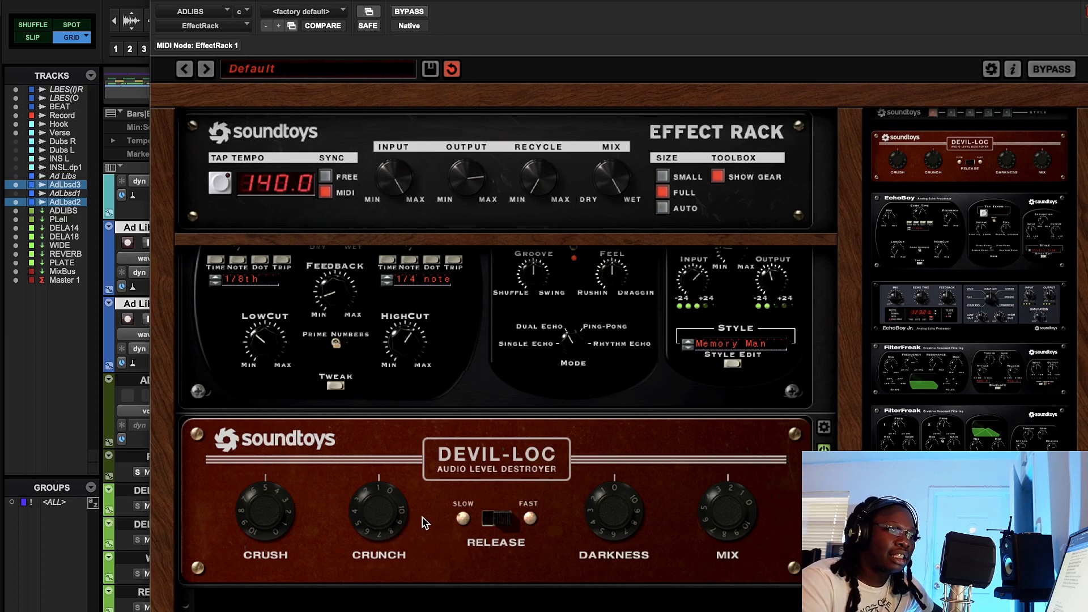
drag(617, 522, 637, 499)
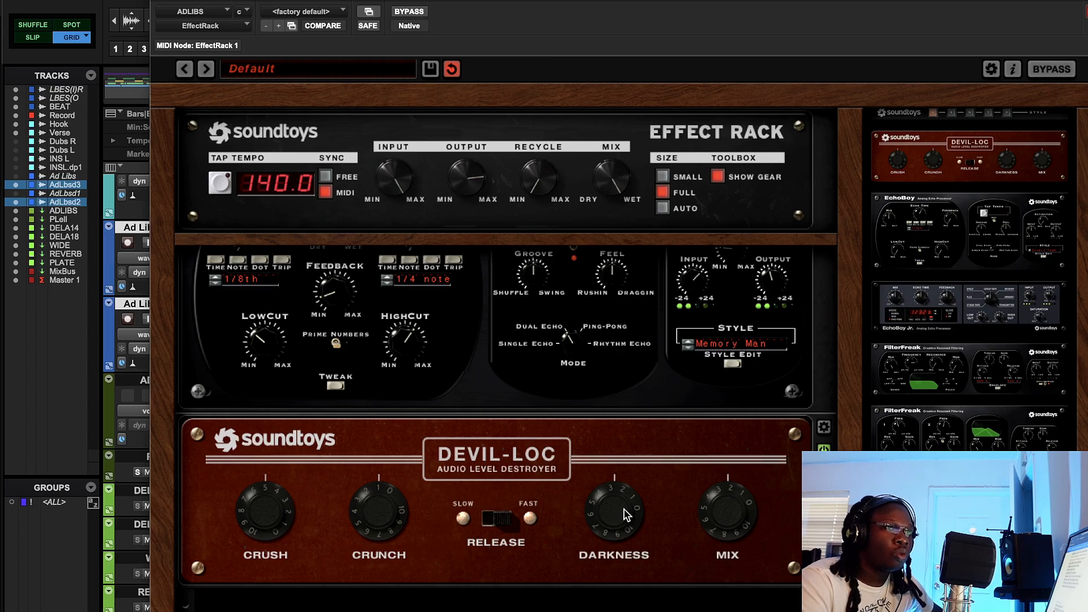
mouse_move(725, 517)
mouse_down()
mouse_move(777, 486)
mouse_move(724, 534)
mouse_up()
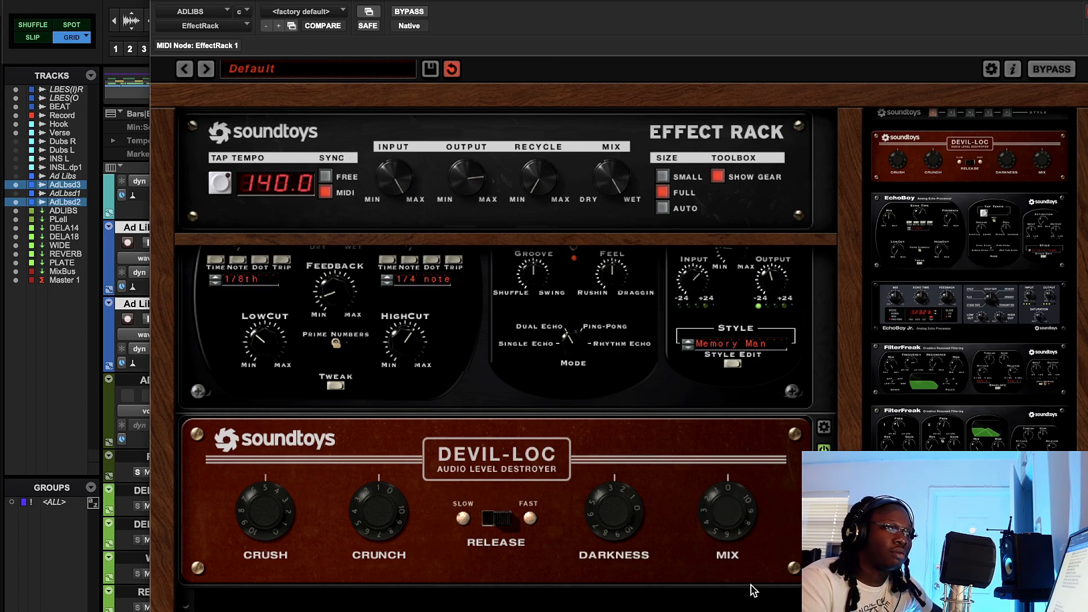
Step: Turn Devil-Loc's crush and crunch down to about 0, and raise its darkness and mix
drag(260, 514, 268, 545)
drag(391, 503, 383, 548)
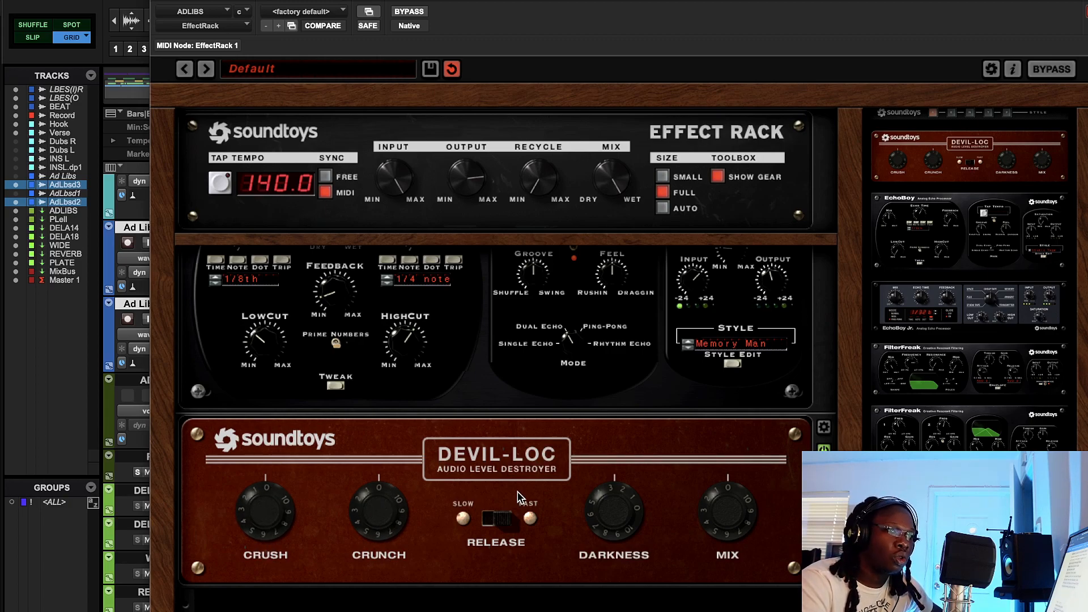
mouse_move(629, 530)
mouse_down()
mouse_move(617, 506)
mouse_move(621, 515)
mouse_up()
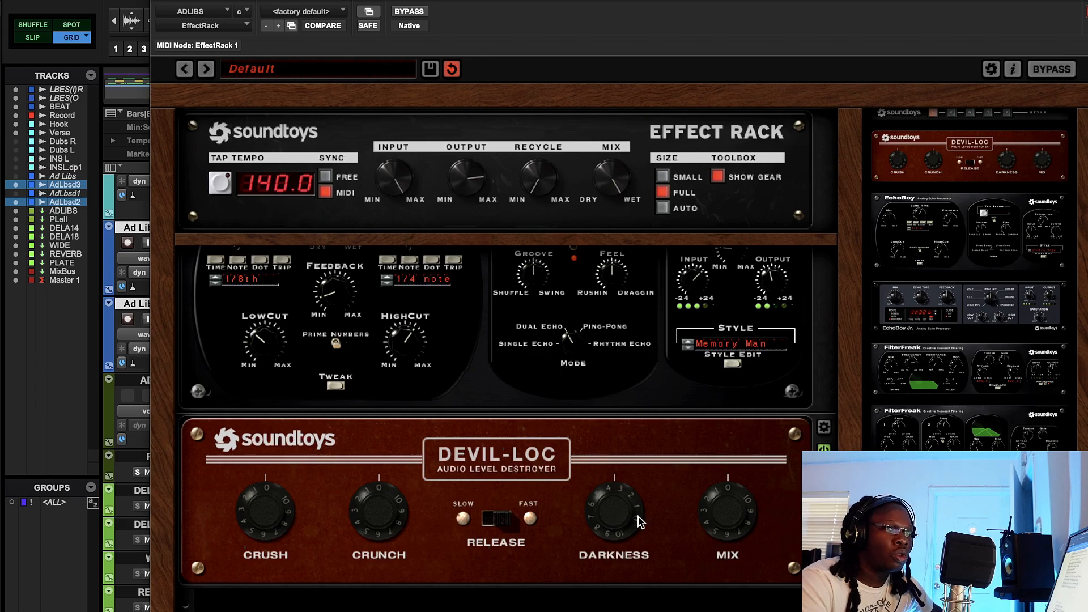
mouse_move(723, 517)
mouse_down()
mouse_move(741, 486)
mouse_move(729, 502)
mouse_up()
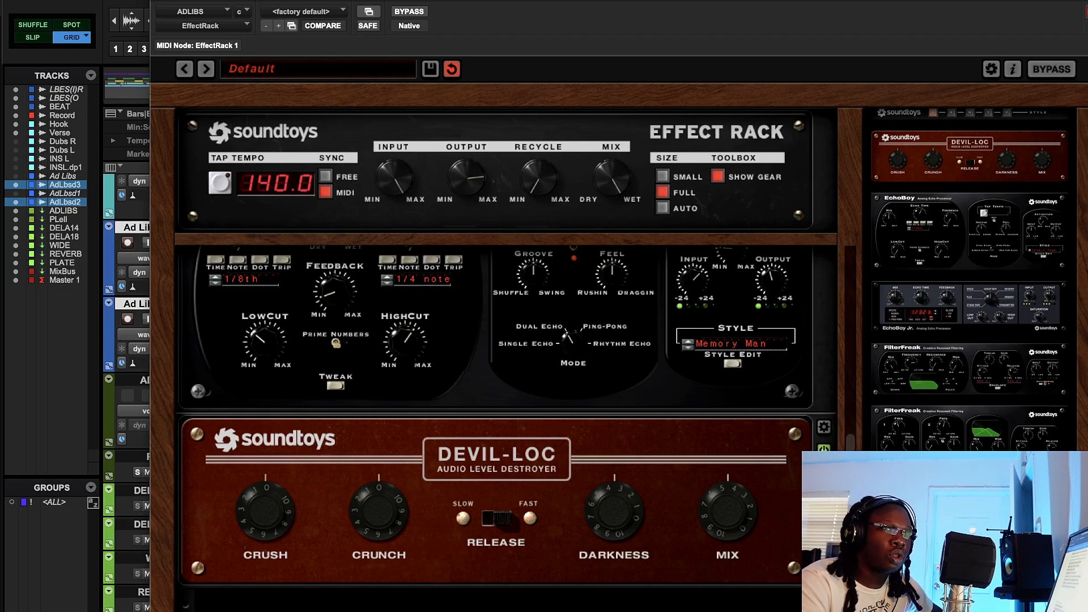
Step: Lower MicroShift's mix, close the EffectRack, and set the ADLIBS track volume to -0.6 dB
scroll(460, 360, up, 5)
drag(263, 343, 270, 362)
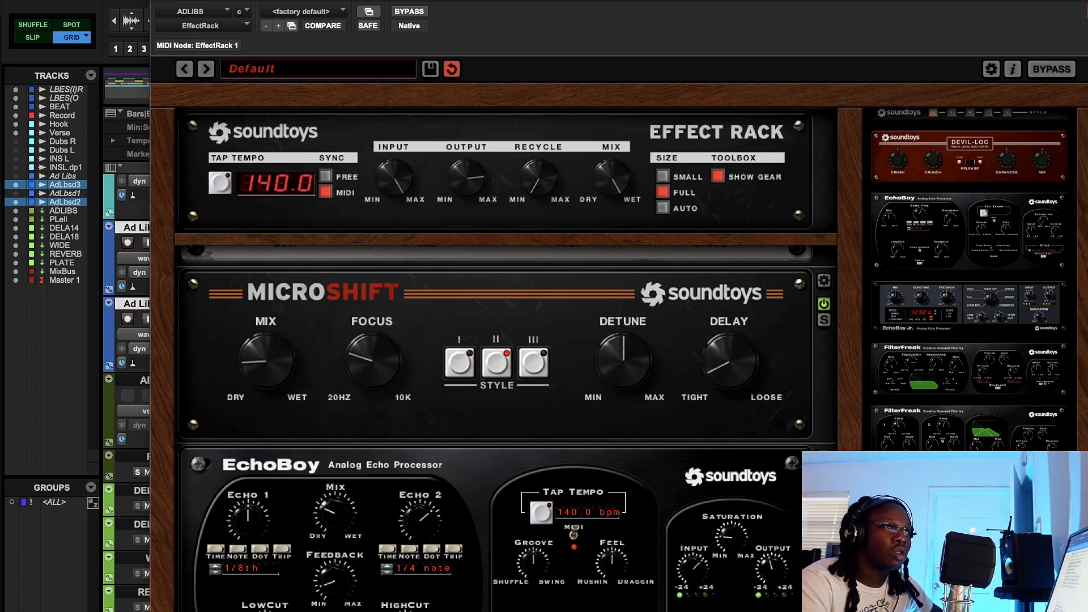
click(156, 1)
drag(499, 415, 501, 418)
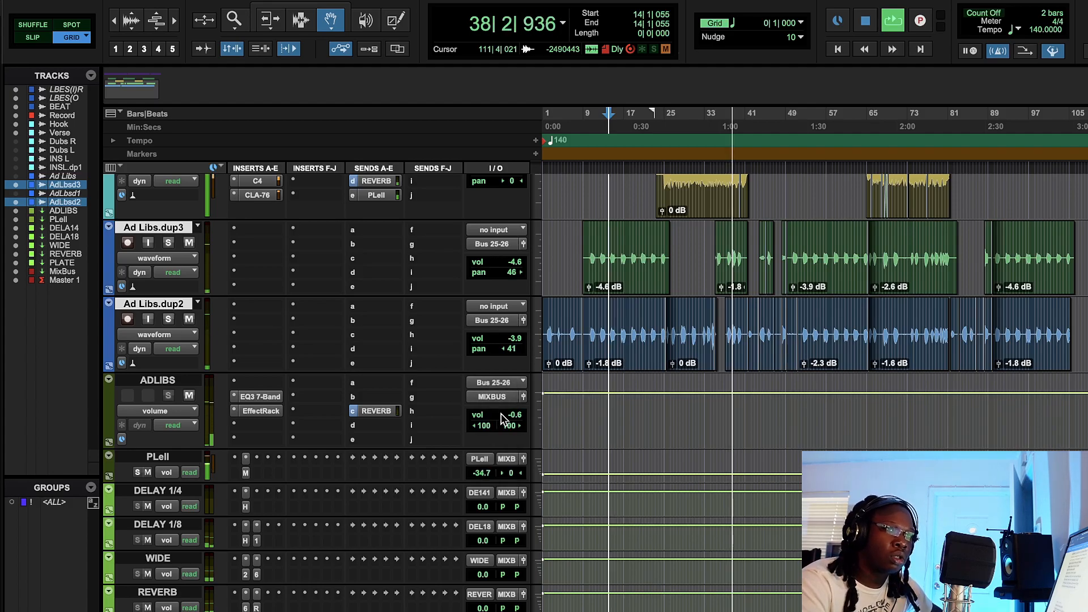
Step: Bypass the EffectRack insert on ADLIBS and move the playback start to bar 9 beat 2
right_click(260, 412)
click(274, 416)
click(586, 116)
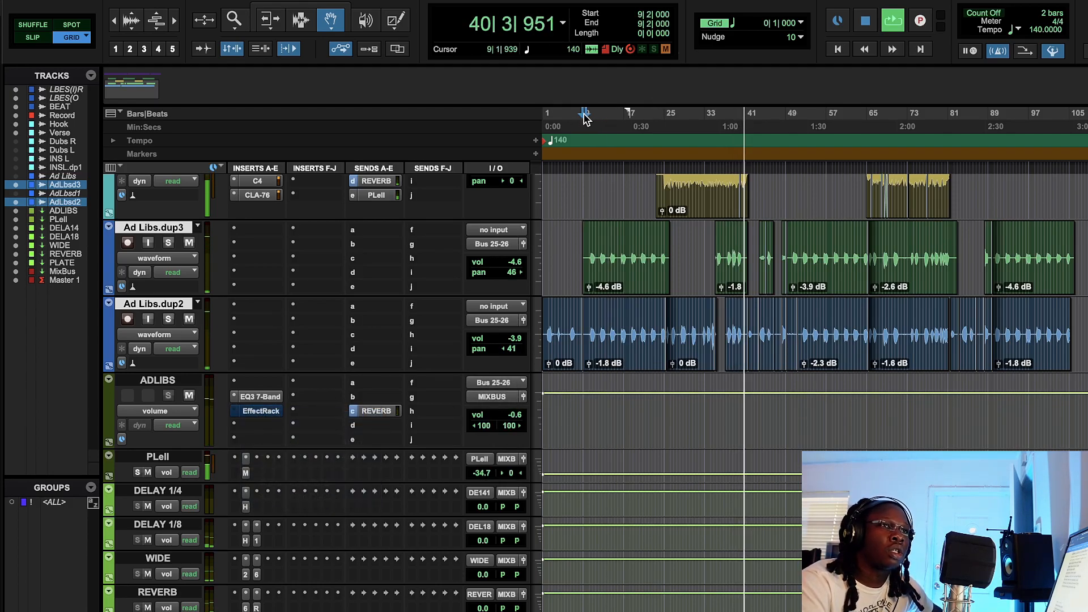
Step: Open the EffectRack insert on ADLIBS and take it out of bypass
click(262, 415)
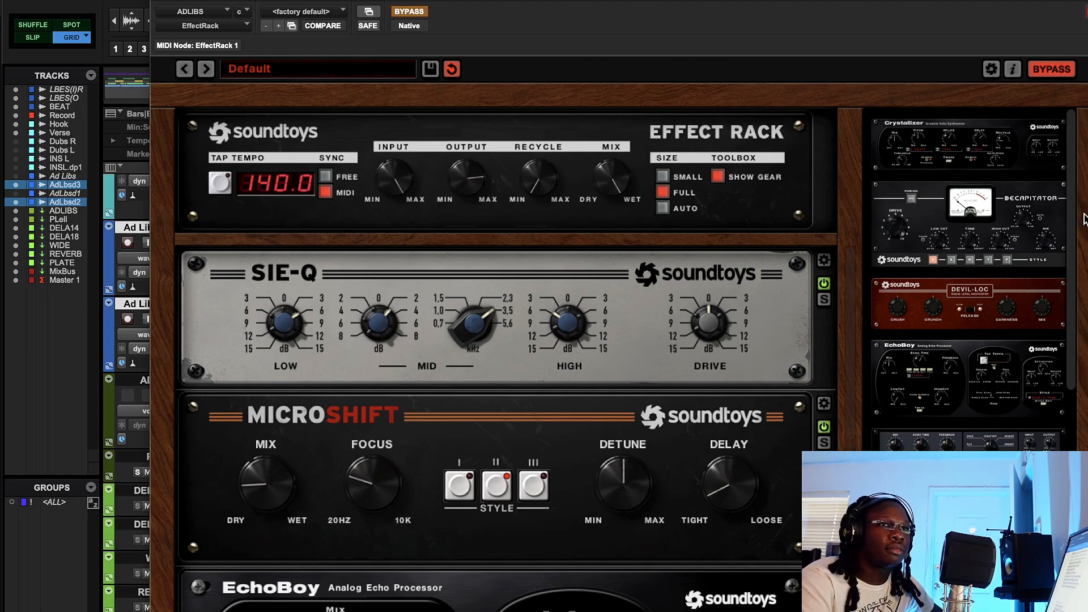
scroll(1077, 236, down, 8)
scroll(969, 277, down, 4)
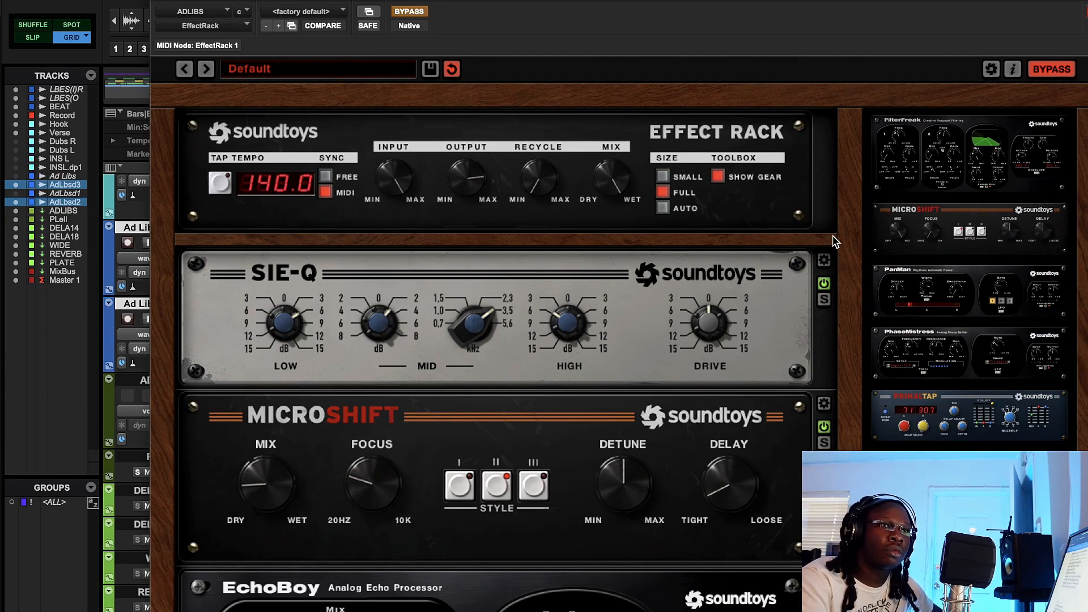
click(406, 13)
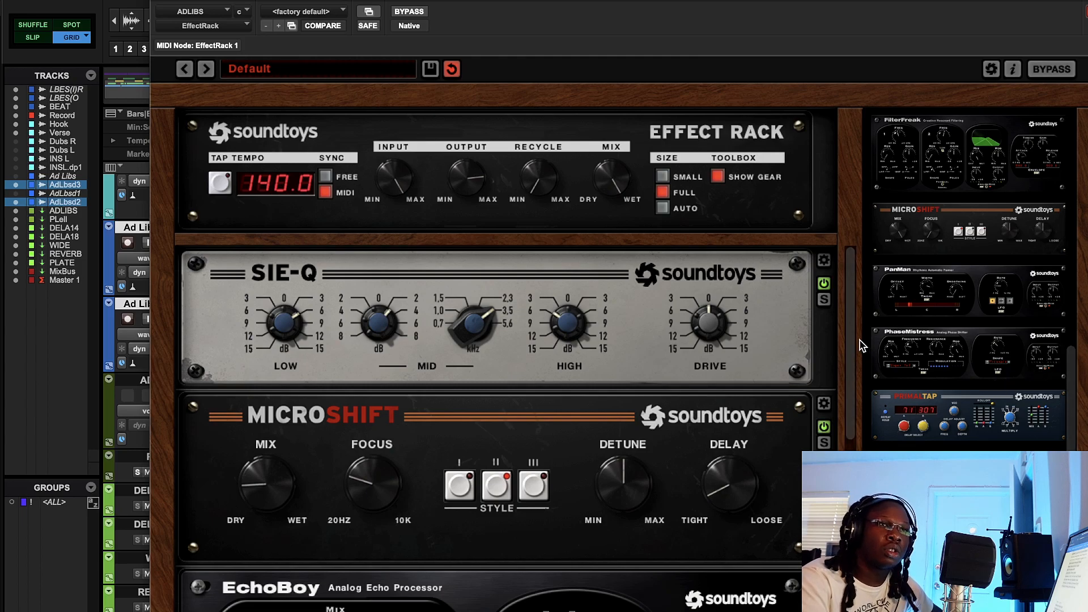
Step: Add a Radiator module below Devil-Loc in the EffectRack and turn down its treble and mix
scroll(848, 340, down, 6)
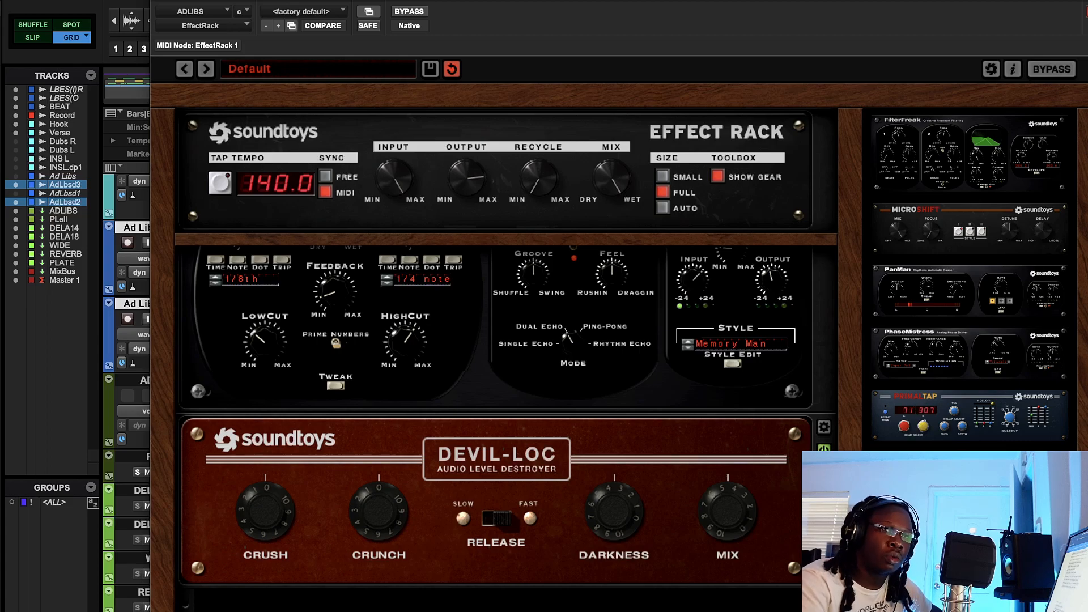
drag(788, 602, 487, 502)
drag(509, 554, 527, 600)
drag(535, 561, 537, 587)
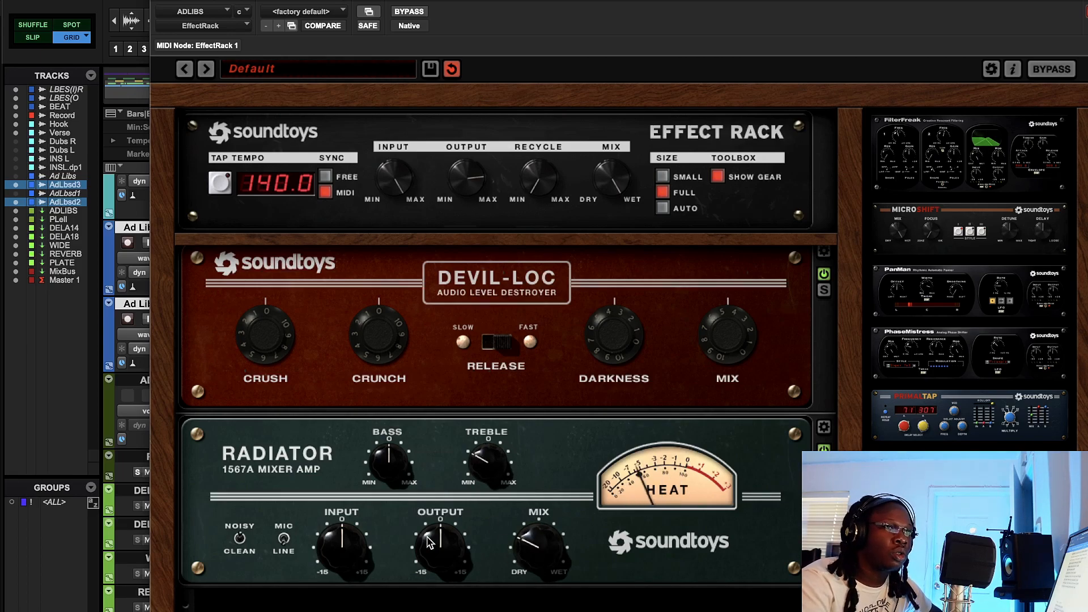
Step: Raise Radiator's input and bass and lower its output slightly, comparing the result against the bypassed EffectRack
drag(336, 548, 346, 533)
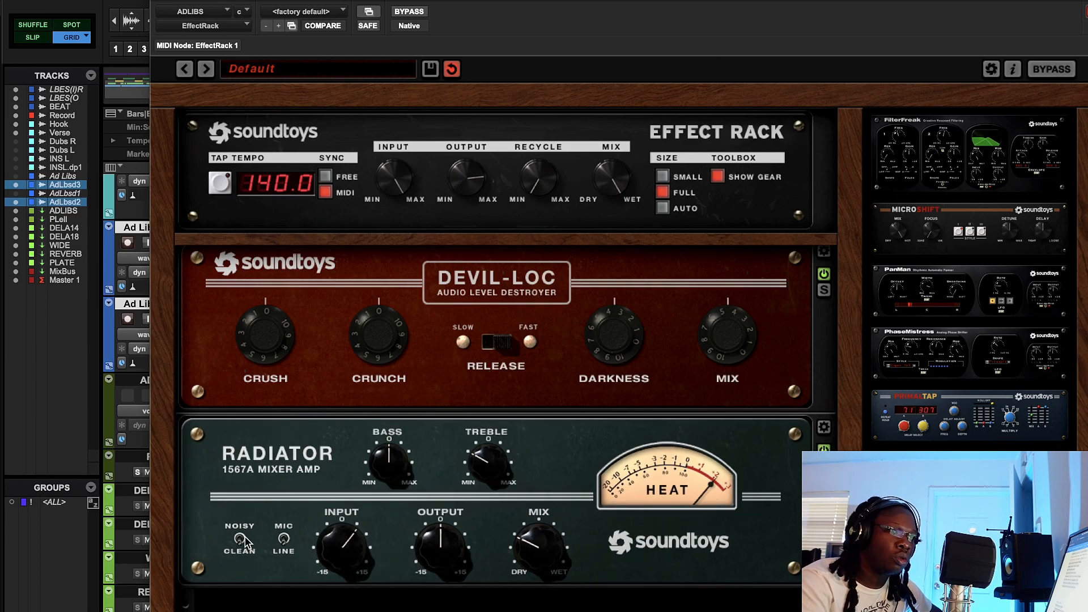
drag(436, 545, 442, 562)
drag(386, 462, 389, 456)
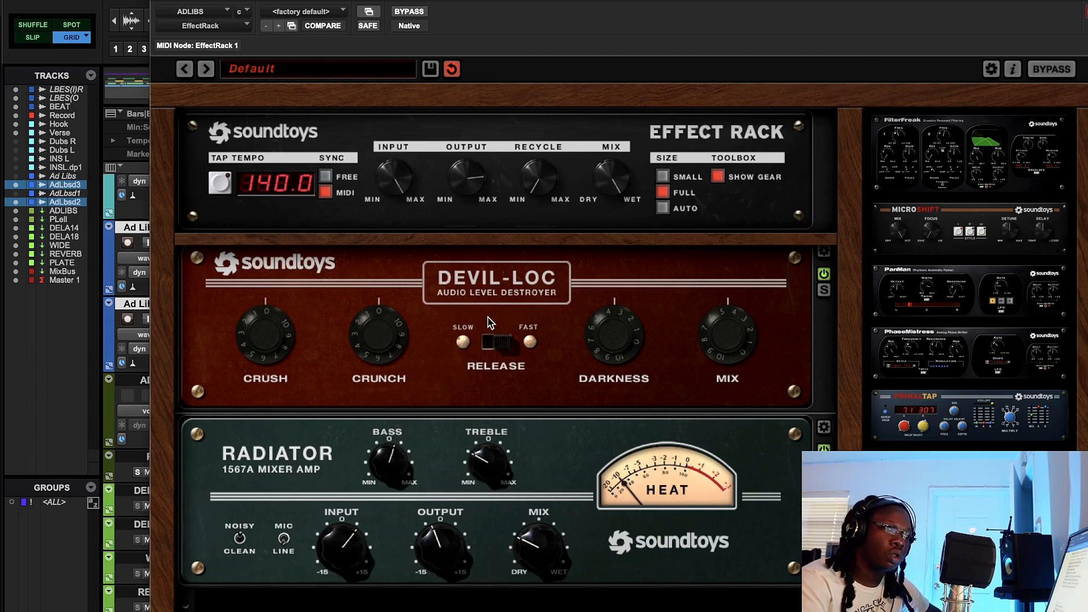
click(408, 13)
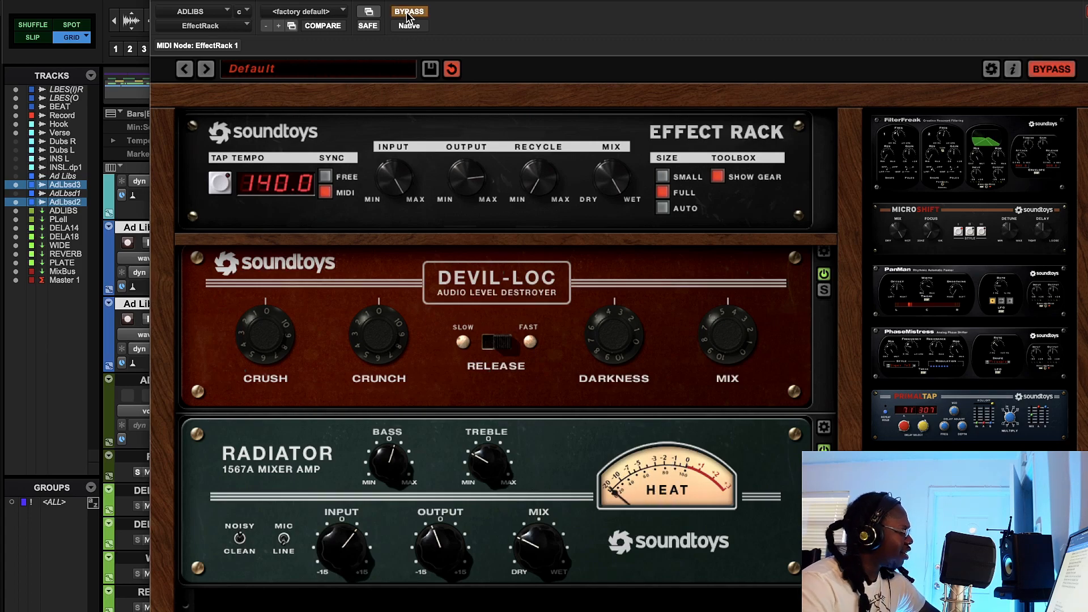
click(409, 14)
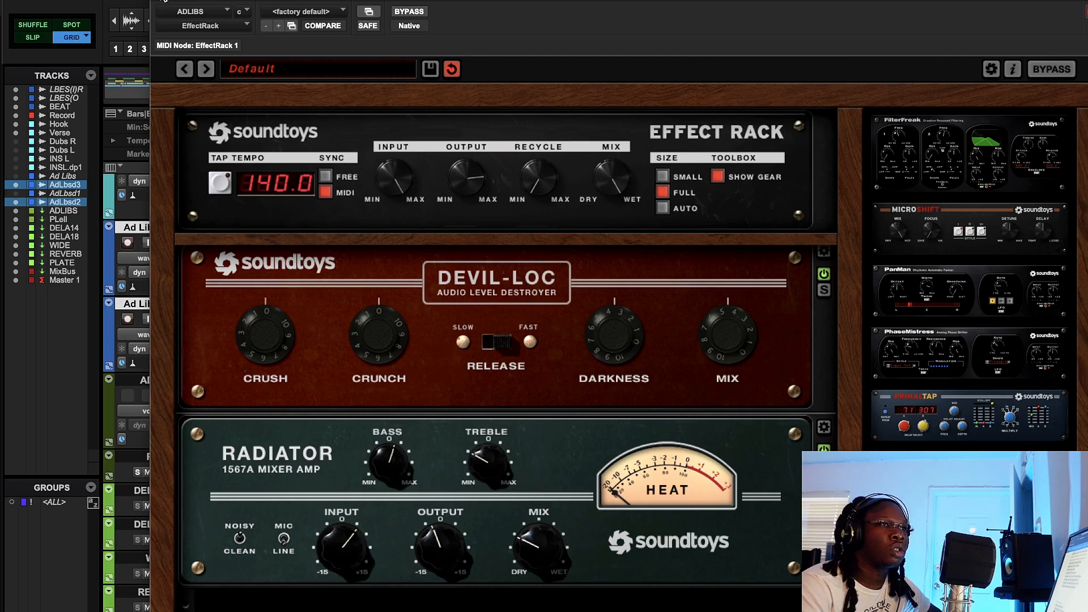
Step: Close the EffectRack and set the ADLIBS reverb send level to -29.7 dB
click(158, 1)
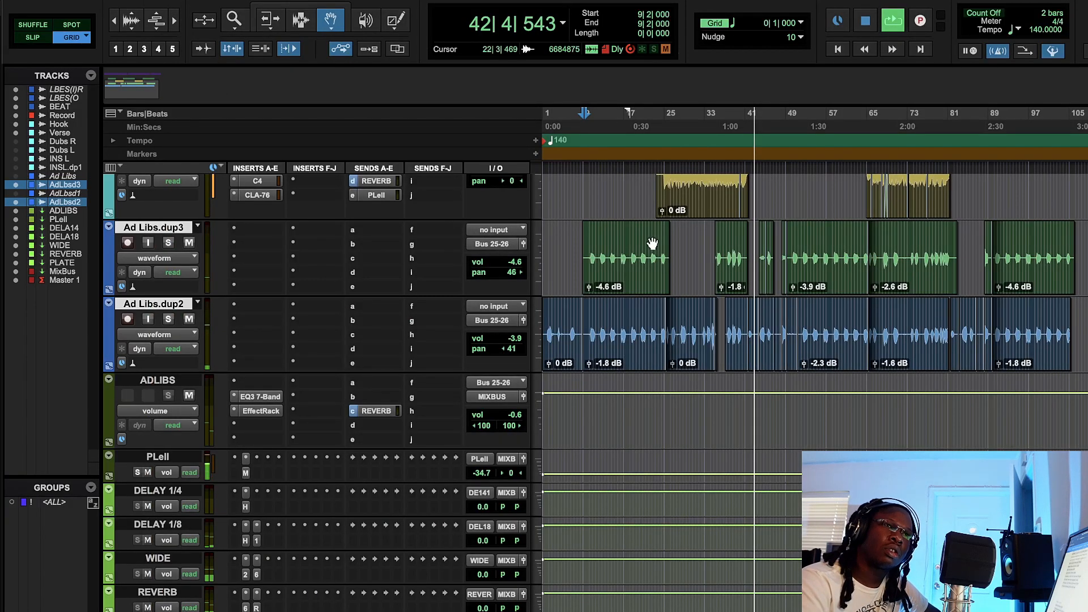
click(377, 411)
drag(591, 296, 605, 305)
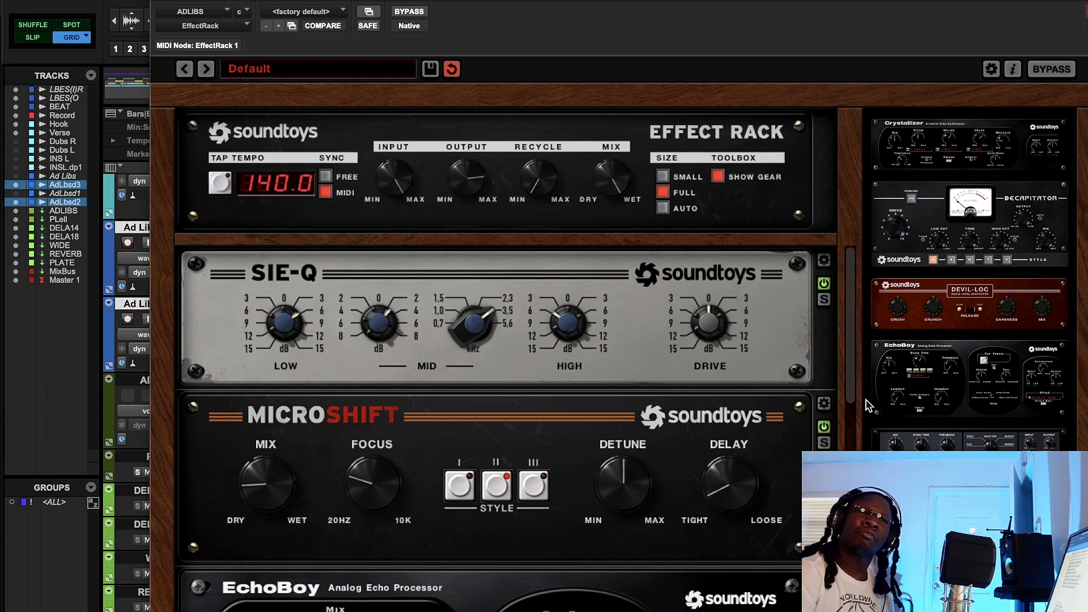
Step: Compare the ad-libs with the EffectRack bypassed and active, and lower the rack's output slightly
click(417, 14)
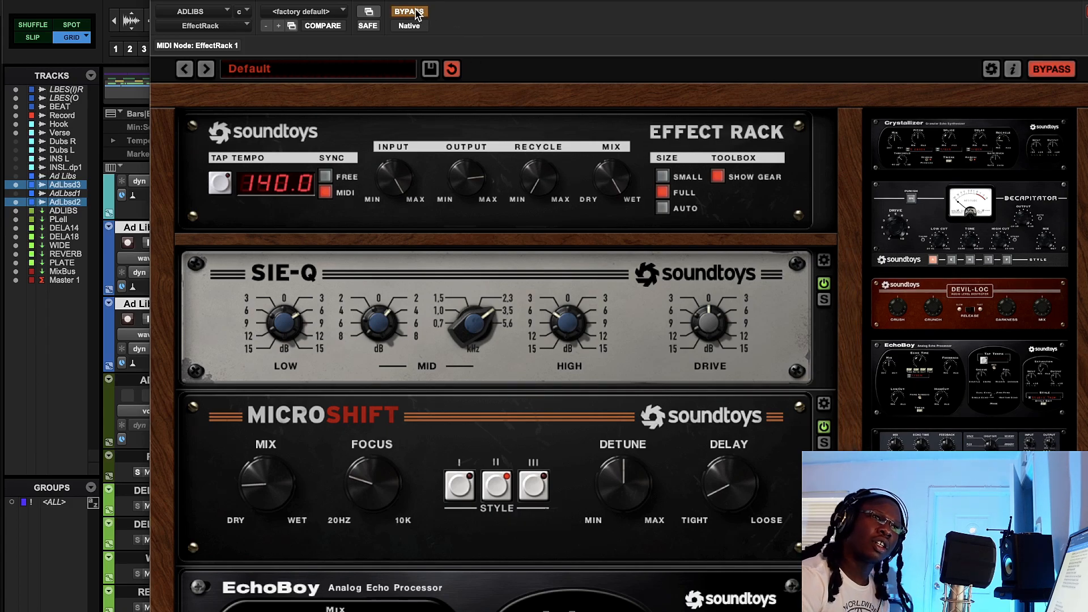
click(417, 13)
click(418, 13)
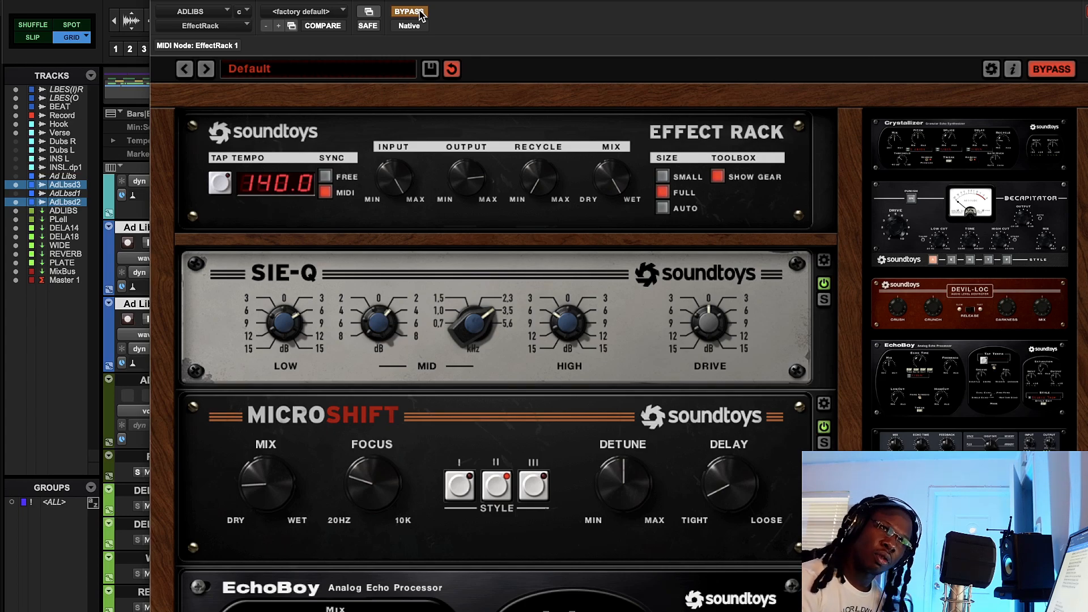
click(420, 14)
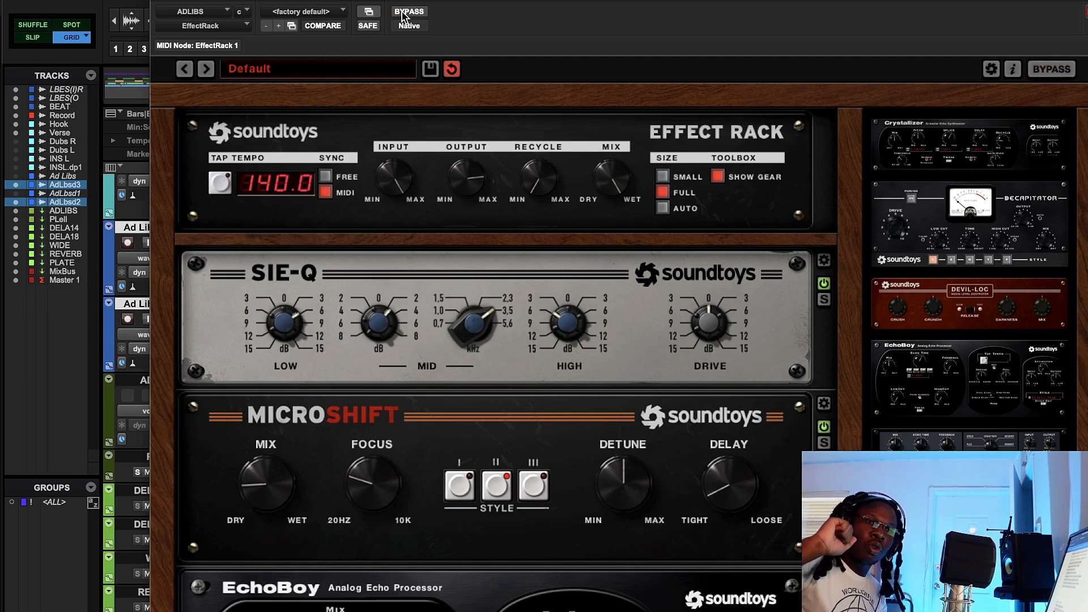
drag(469, 179, 470, 183)
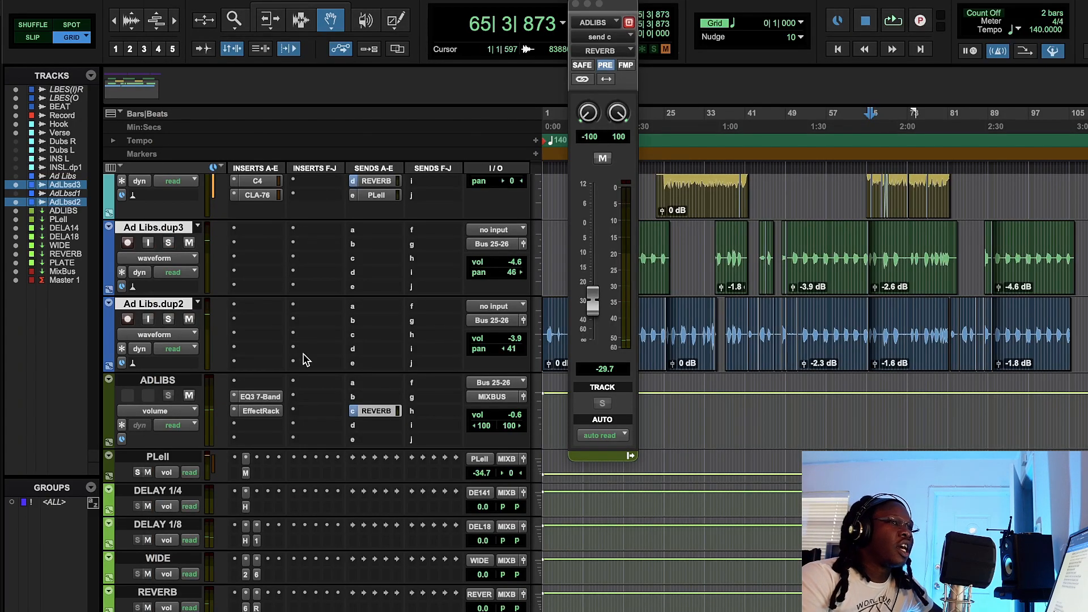
Step: Review the ADLIBS inserts, covering EQ3 7-Band and the EffectRack modules from SIE-Q through Radiator
click(262, 396)
click(262, 396)
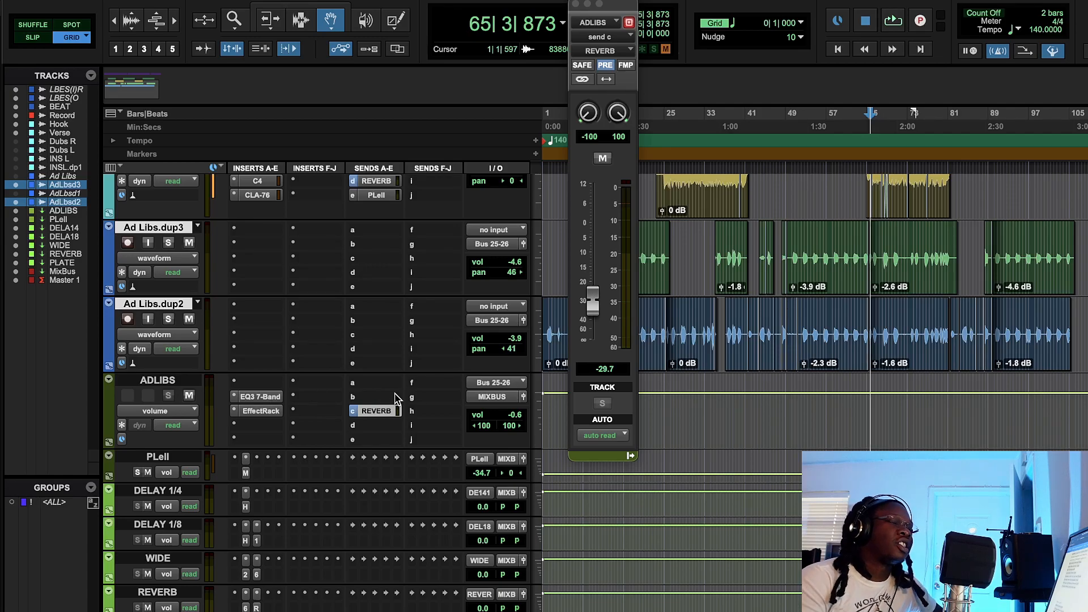
click(274, 411)
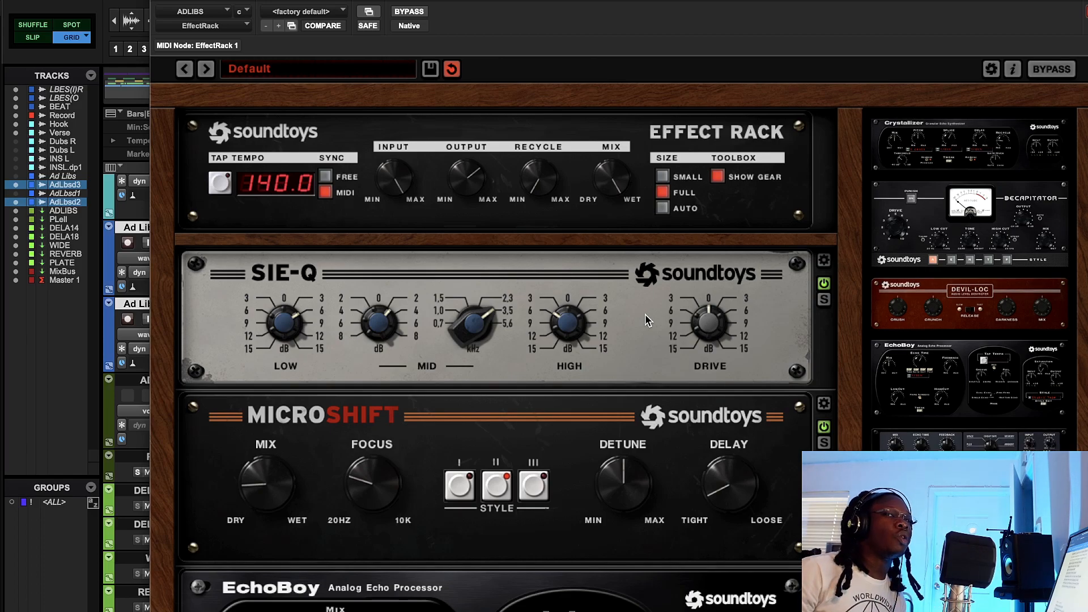
drag(1071, 221, 1079, 276)
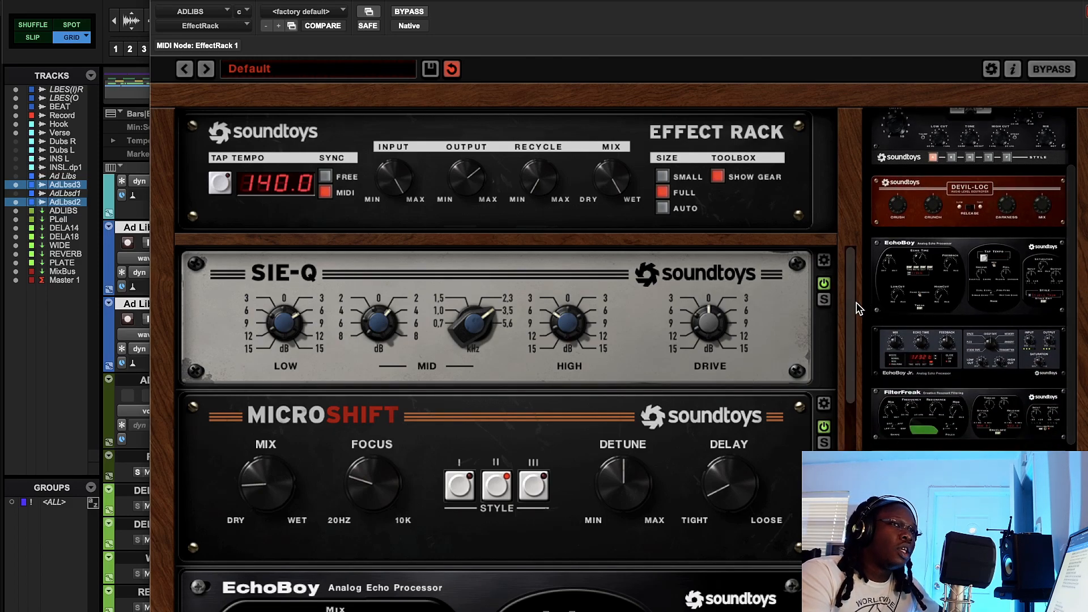
scroll(858, 309, down, 3)
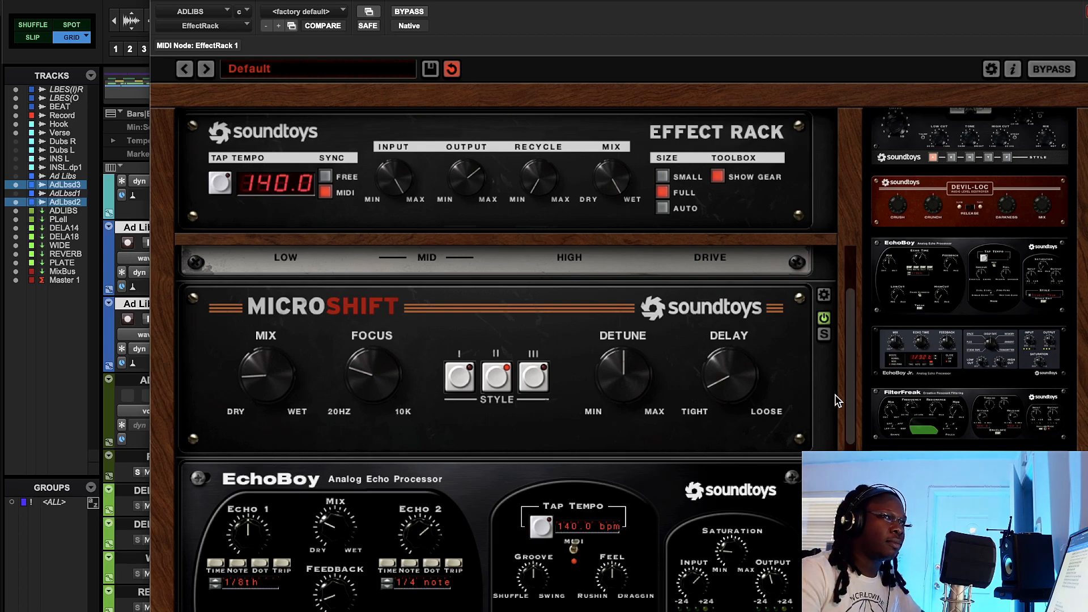
drag(853, 309, 847, 426)
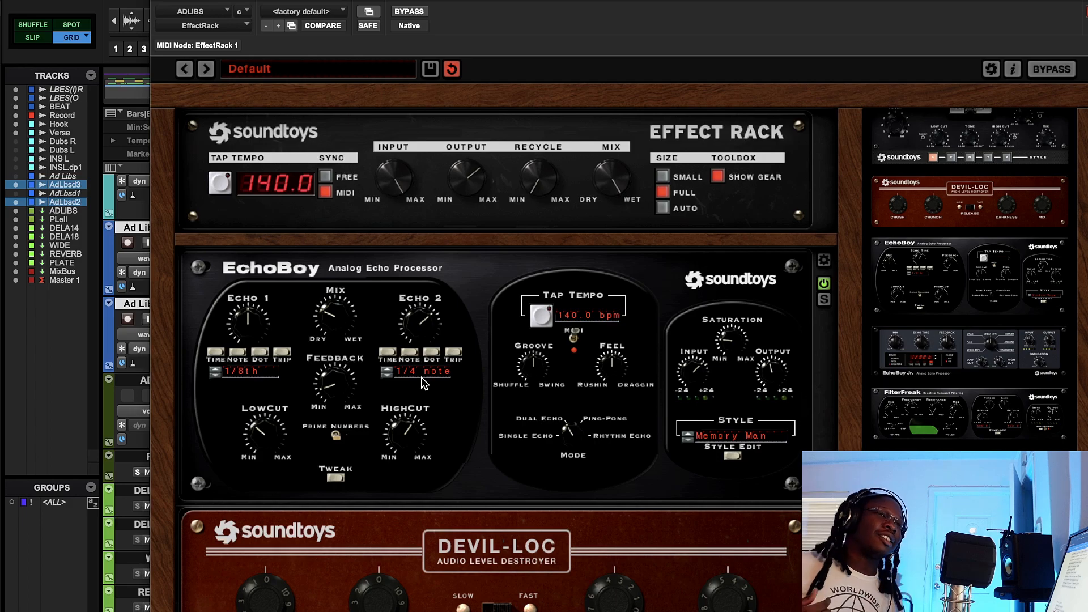
scroll(844, 377, down, 4)
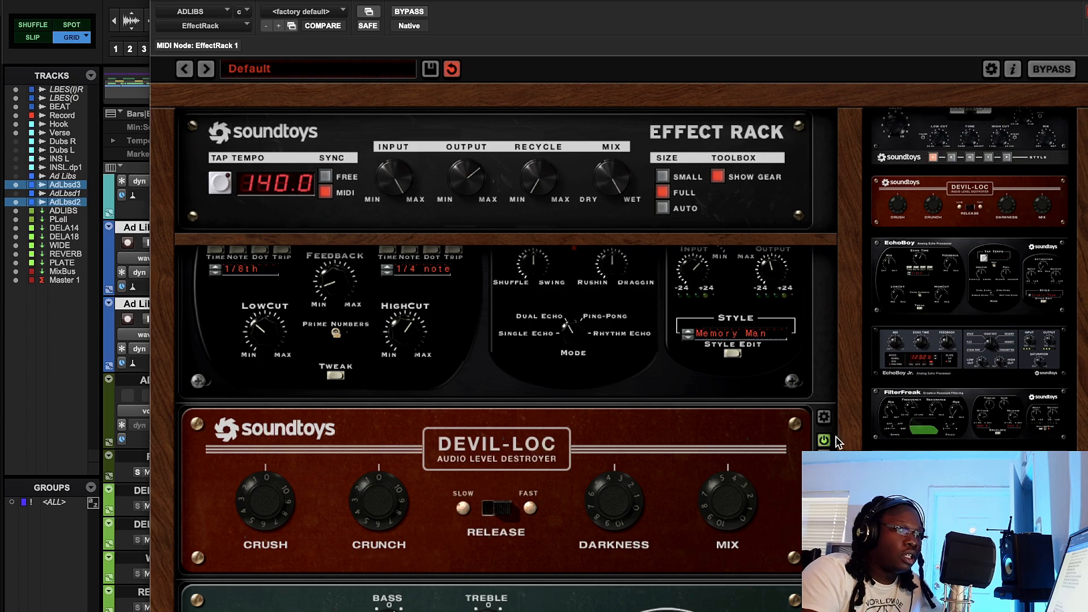
scroll(851, 433, down, 4)
drag(850, 481, 850, 494)
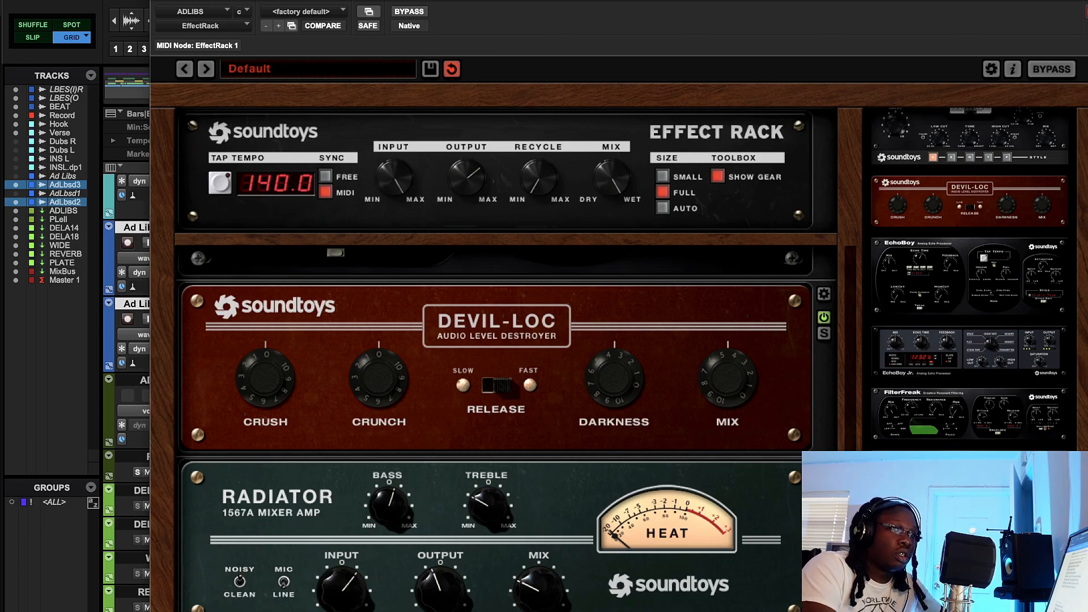
scroll(850, 426, down, 2)
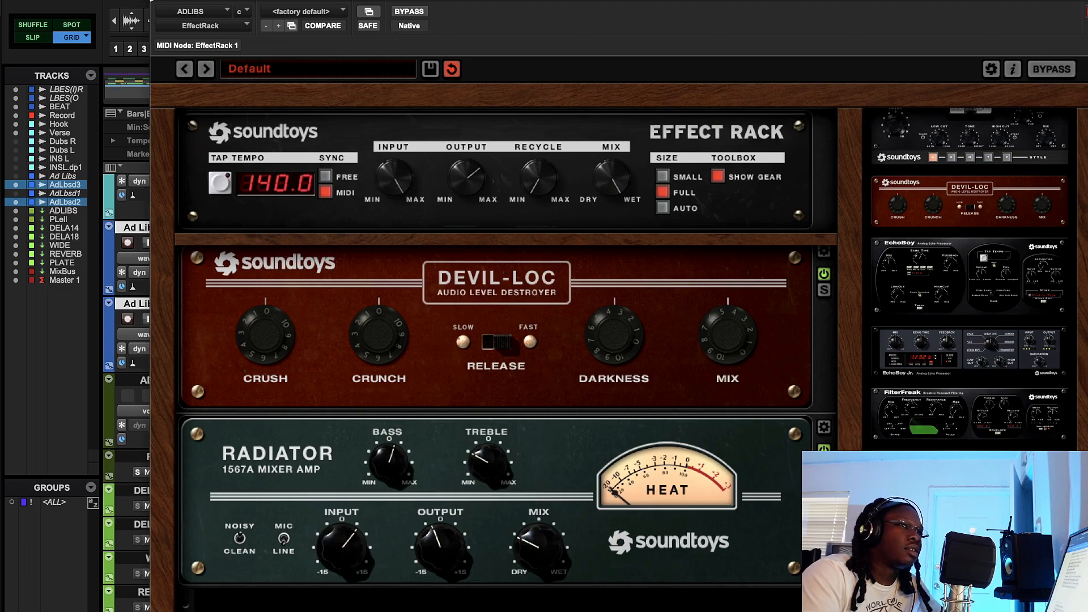
click(157, 0)
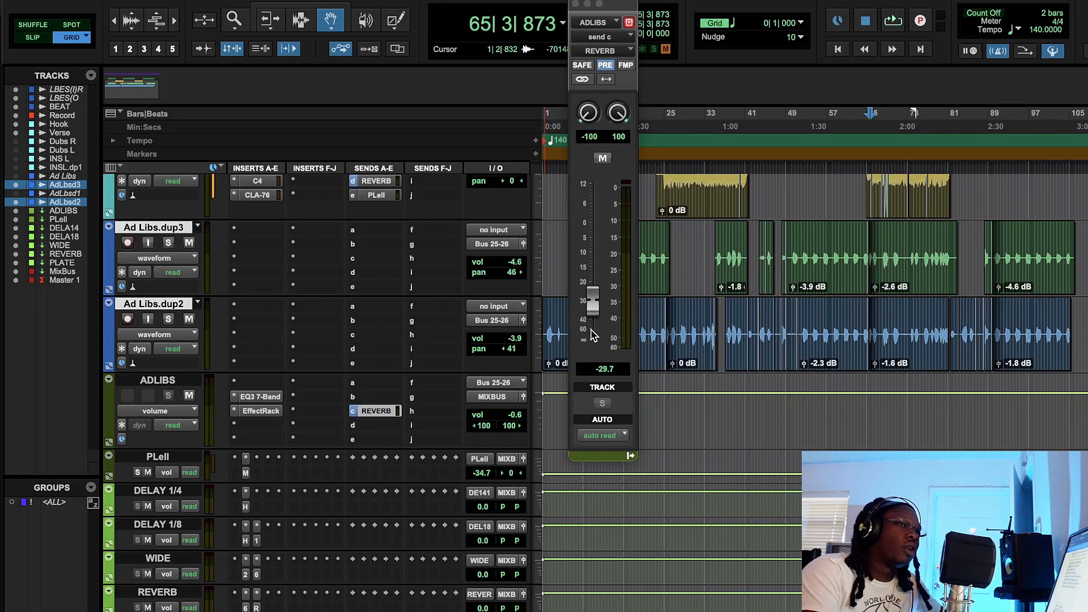
Step: Look over the sends on the Hook and Verse tracks above the ad-lib tracks
scroll(356, 215, up, 3)
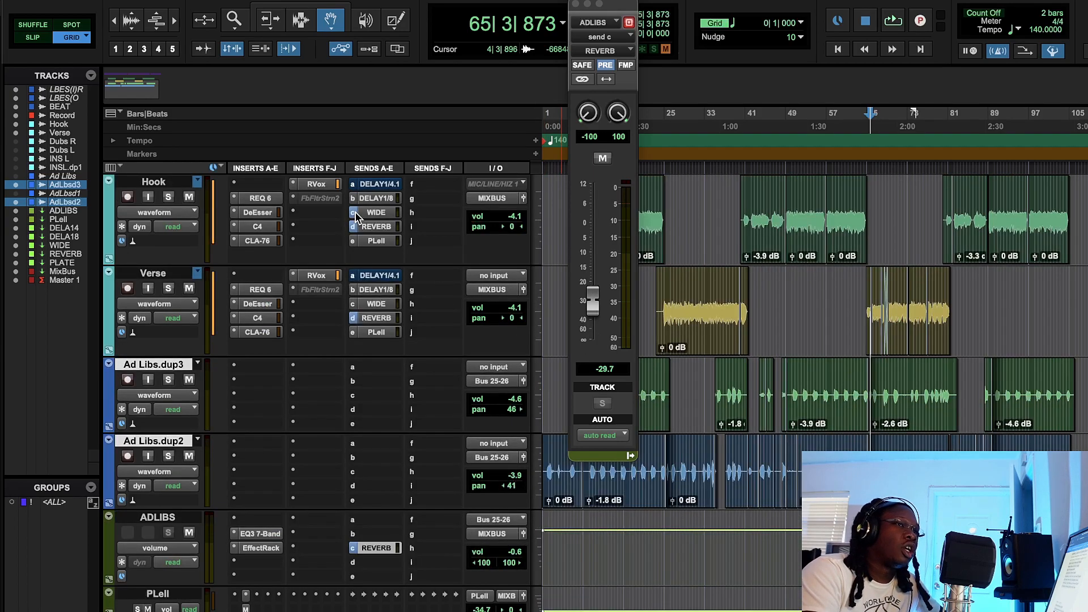
scroll(356, 216, up, 3)
scroll(356, 216, down, 3)
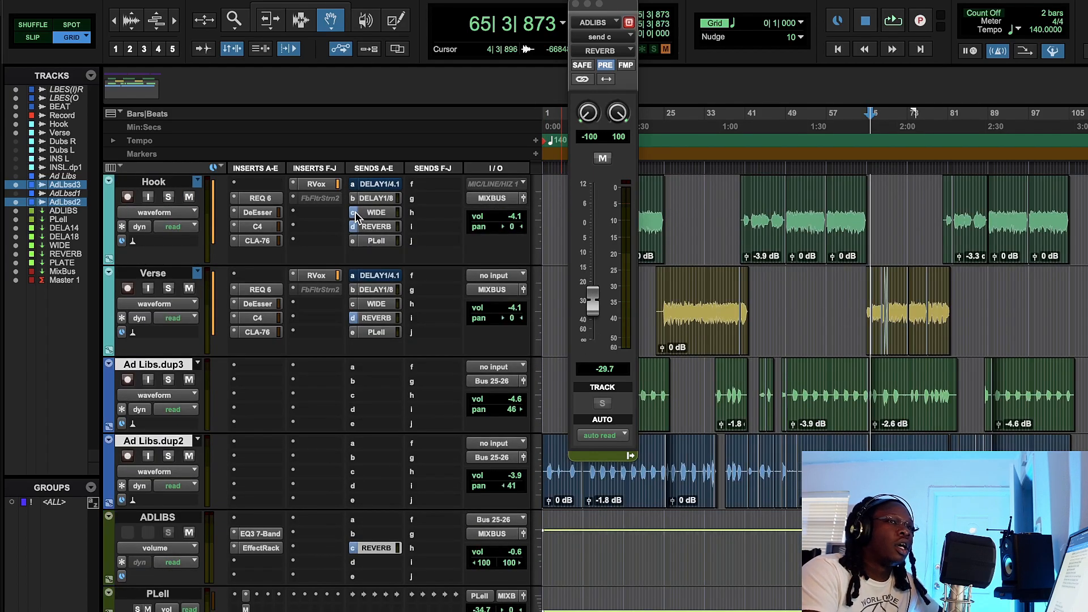